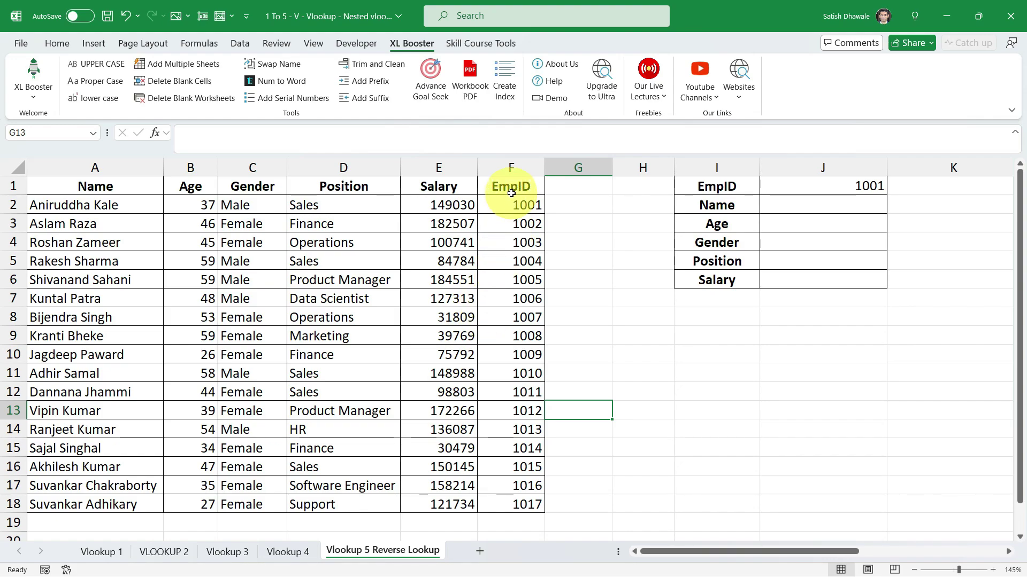
# Step: Highlight the EmpID and Name columns, a sample record and the lookup cells to explain the table
pyautogui.moveTo(508, 187); pyautogui.dragTo(522, 504)
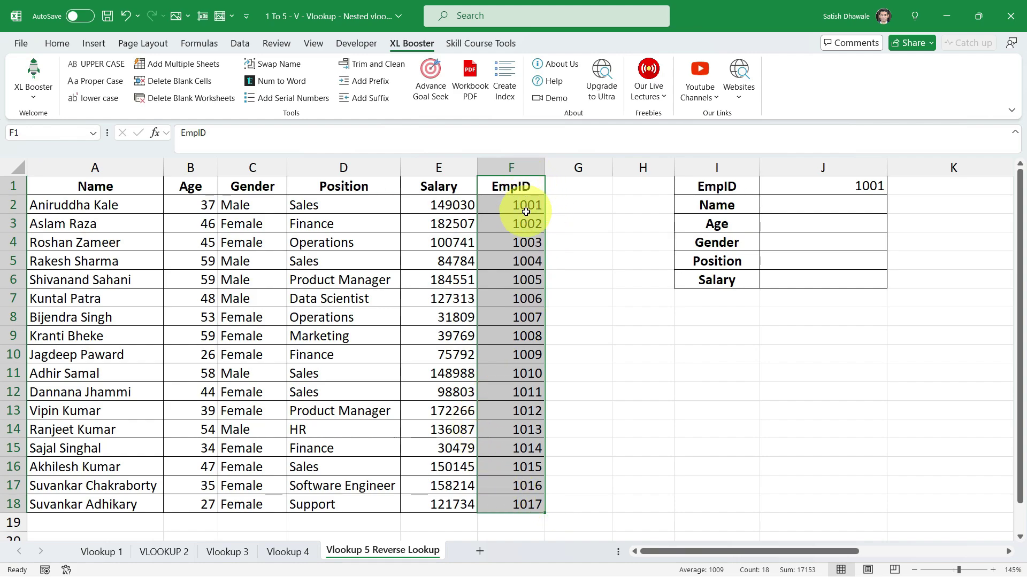
pyautogui.moveTo(527, 219)
pyautogui.mouseDown()
pyautogui.moveTo(97, 212)
pyautogui.moveTo(67, 224)
pyautogui.moveTo(518, 227)
pyautogui.mouseUp()
pyautogui.moveTo(510, 188); pyautogui.dragTo(526, 505)
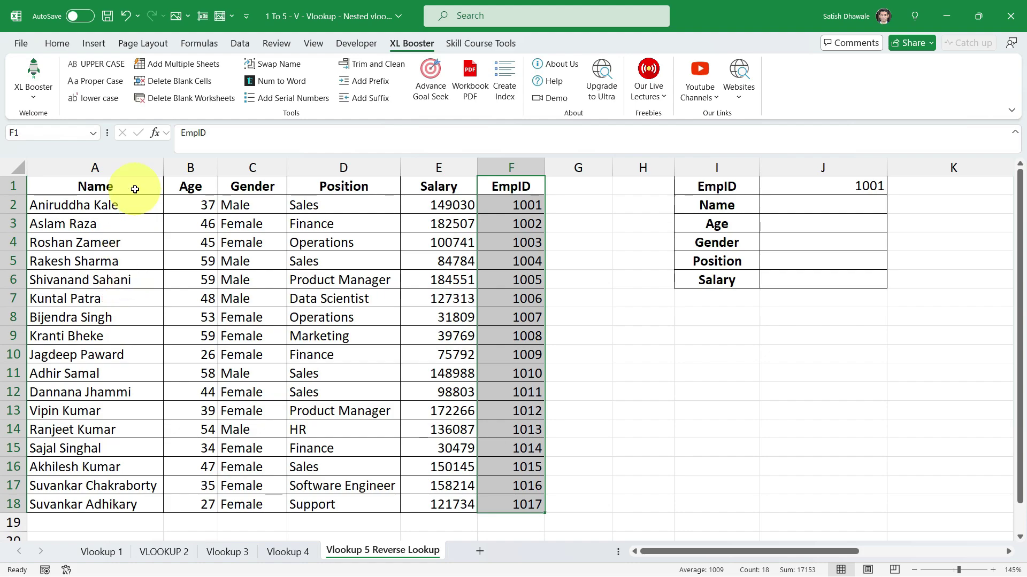
pyautogui.moveTo(134, 191); pyautogui.dragTo(134, 513)
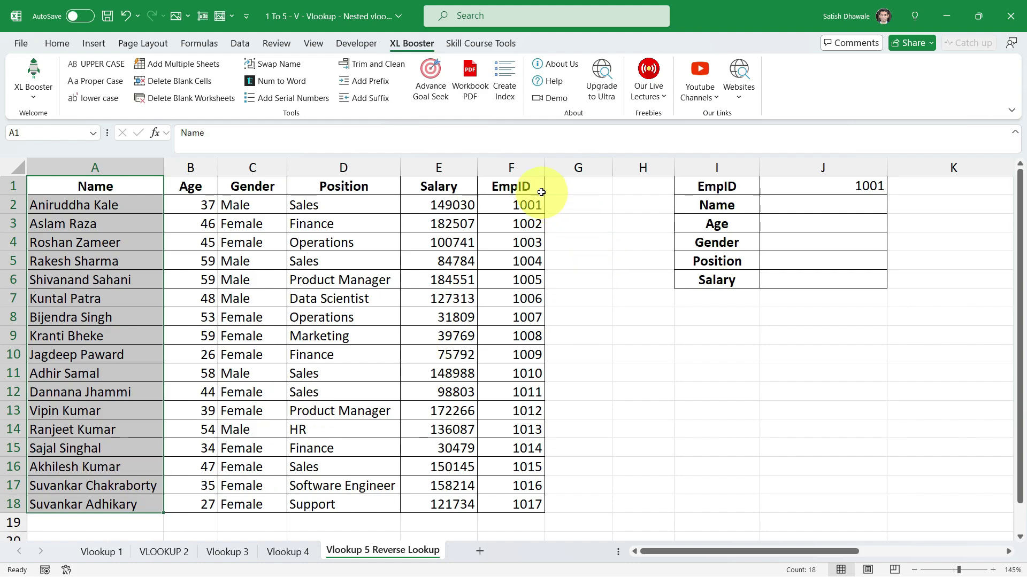
pyautogui.moveTo(528, 184); pyautogui.dragTo(528, 523)
pyautogui.click(717, 223)
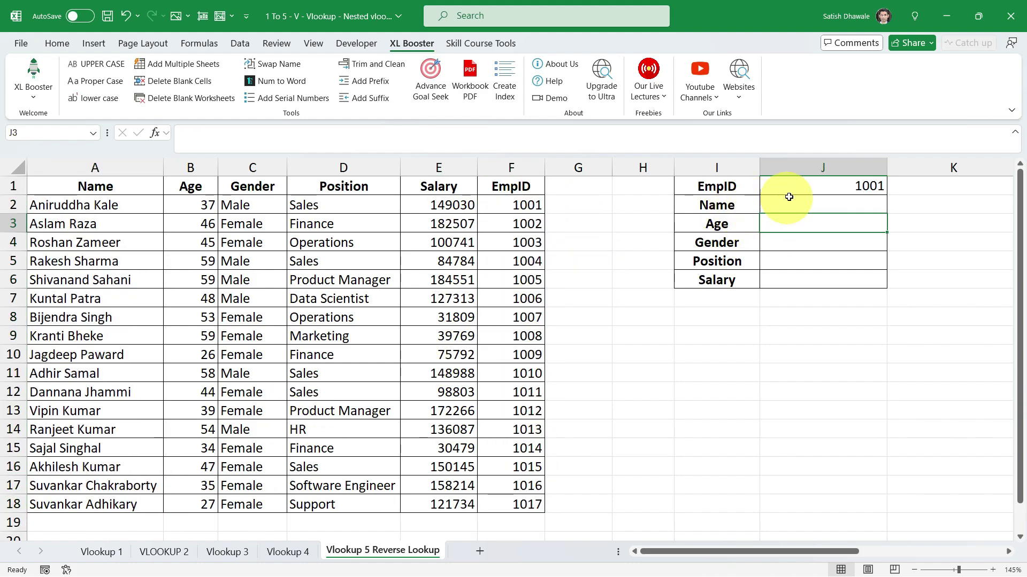
pyautogui.moveTo(786, 200); pyautogui.dragTo(789, 289)
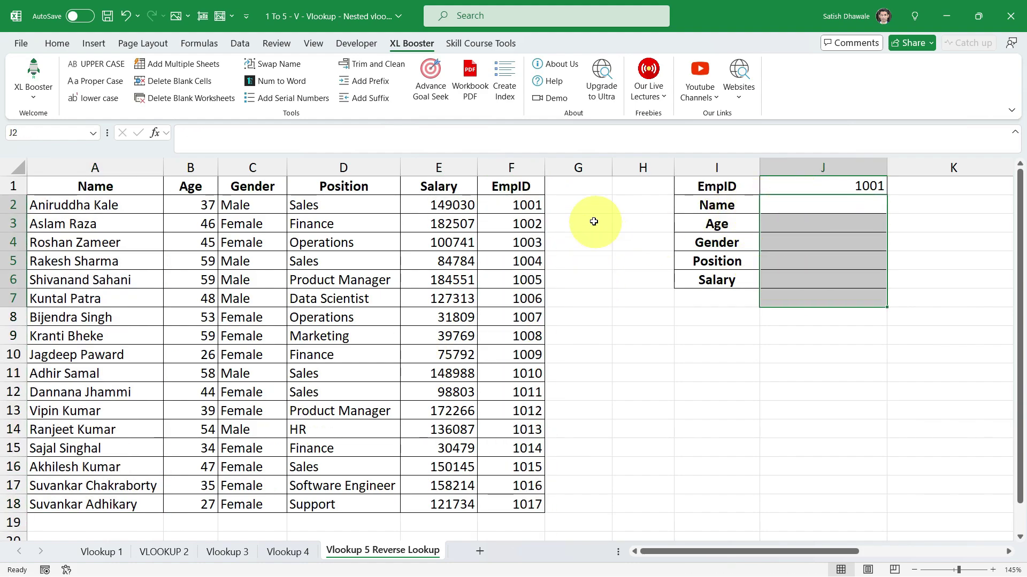
pyautogui.click(521, 187)
pyautogui.hotkey('ctrl', 'shift', 'Down')
# Step: Enter 1005 as the lookup EmpID in J1 and highlight its matching record in row 6
pyautogui.click(836, 186)
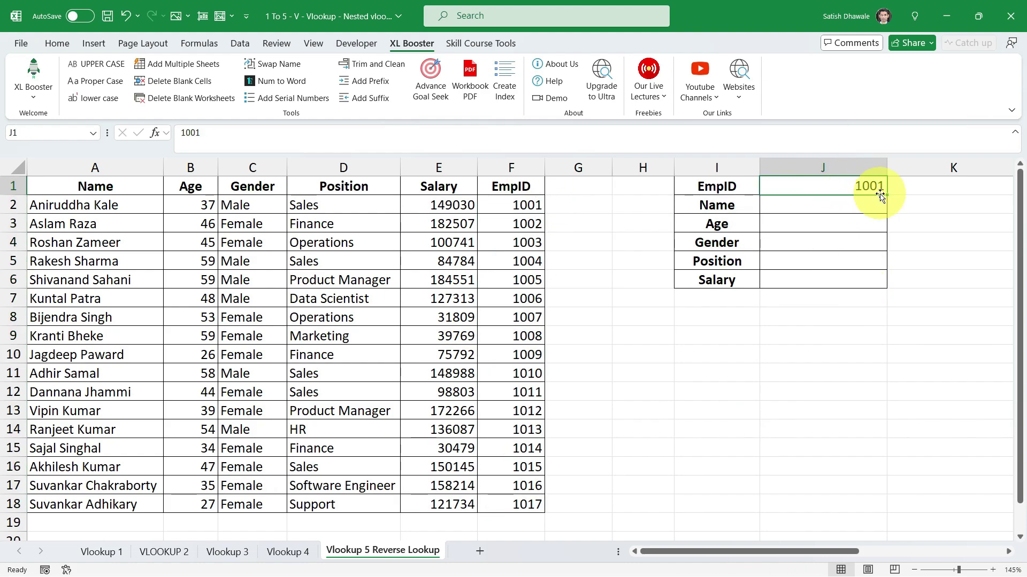
pyautogui.write('1005')
pyautogui.moveTo(824, 206); pyautogui.dragTo(824, 283)
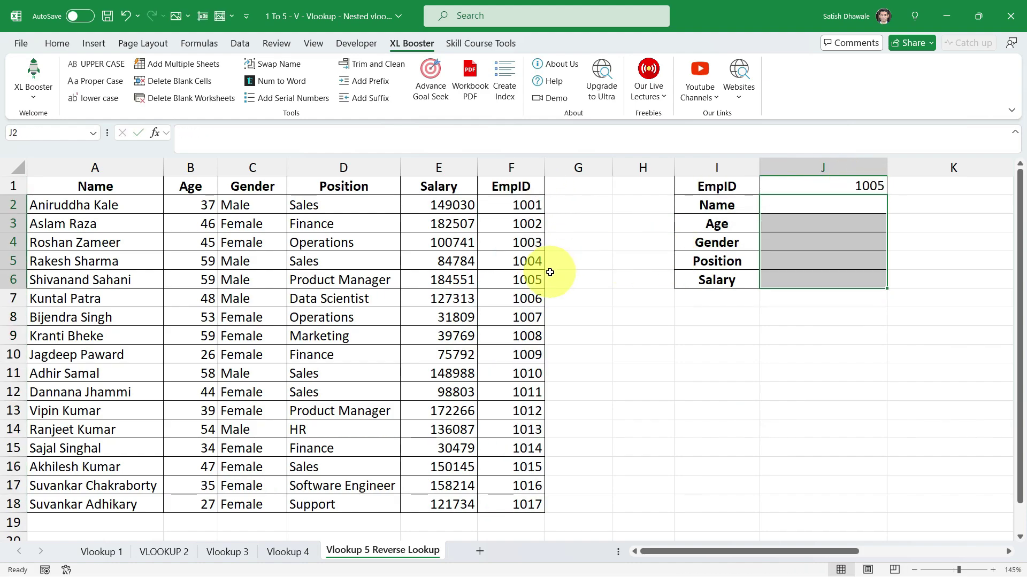
pyautogui.moveTo(530, 277); pyautogui.dragTo(123, 281)
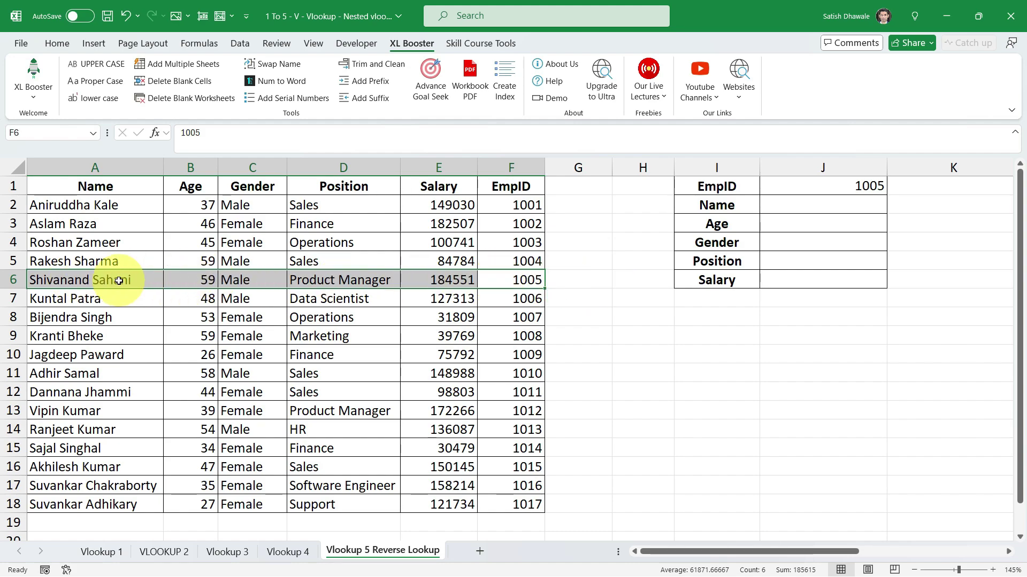
pyautogui.click(106, 554)
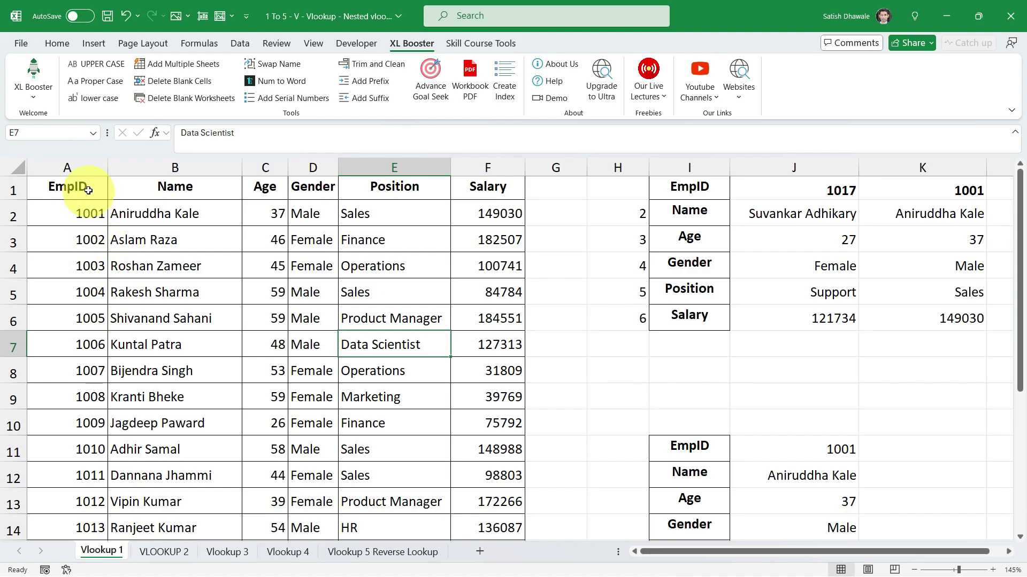
pyautogui.moveTo(81, 186); pyautogui.dragTo(100, 528)
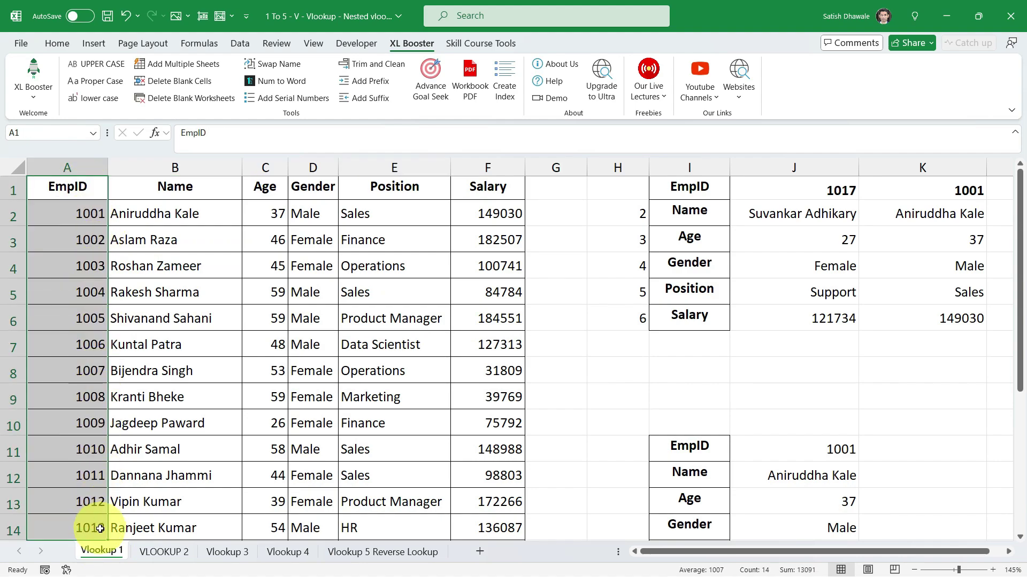
pyautogui.click(791, 212)
pyautogui.doubleClick(824, 213)
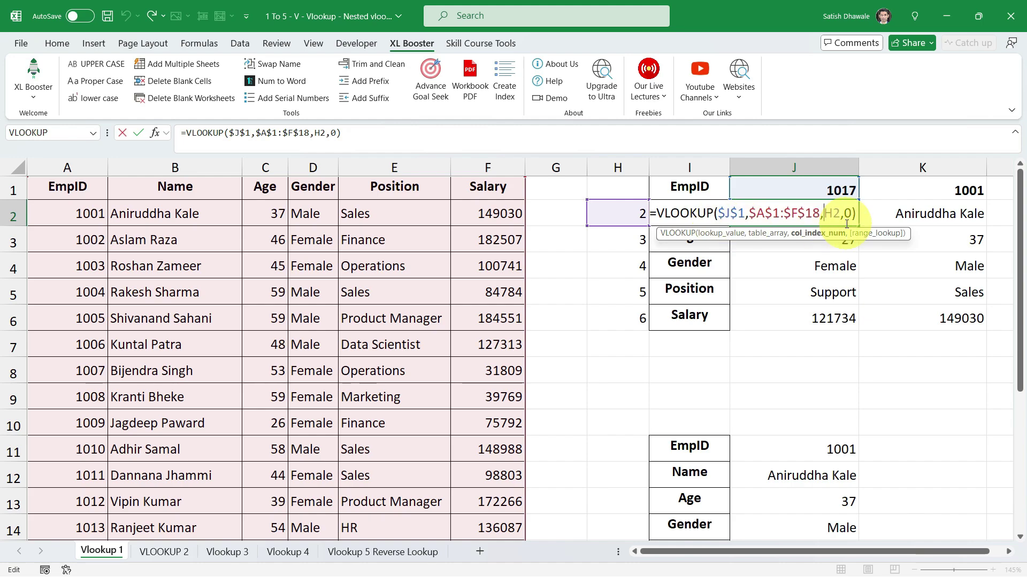
pyautogui.press('Escape')
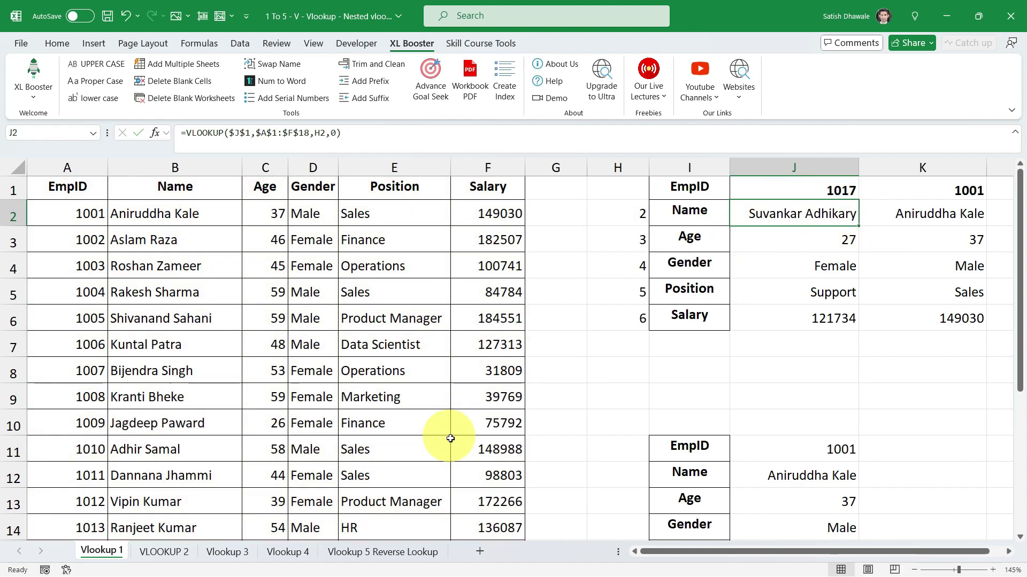
pyautogui.click(405, 558)
pyautogui.moveTo(516, 185); pyautogui.dragTo(518, 504)
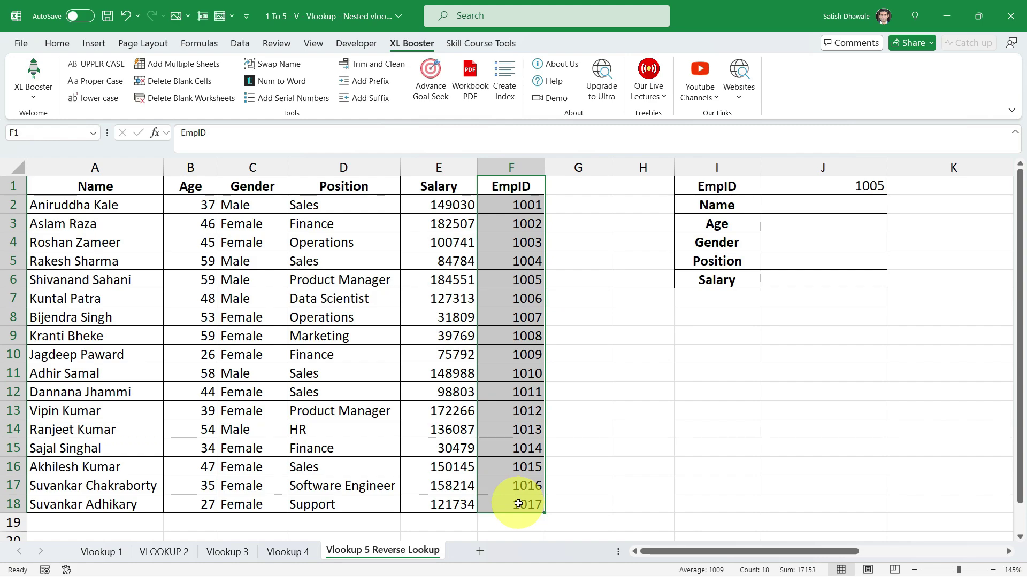
pyautogui.moveTo(515, 187); pyautogui.dragTo(511, 514)
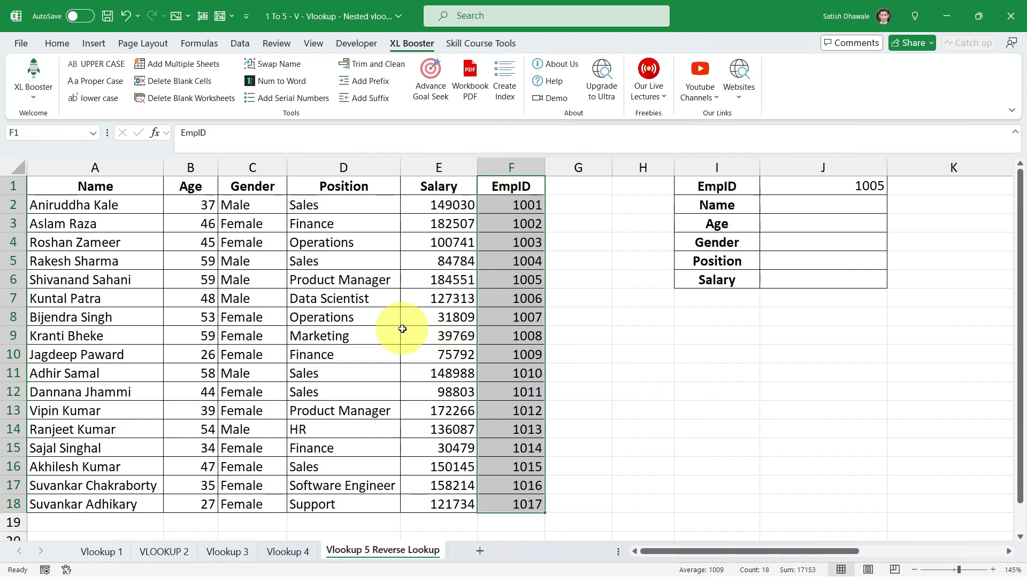
pyautogui.moveTo(514, 187); pyautogui.dragTo(88, 505)
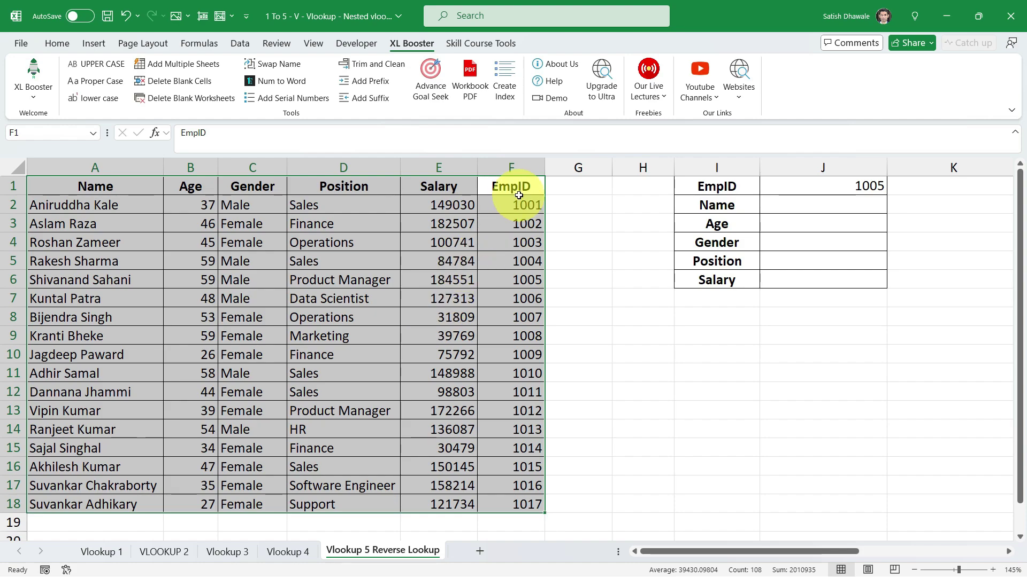
pyautogui.moveTo(511, 186); pyautogui.dragTo(132, 497)
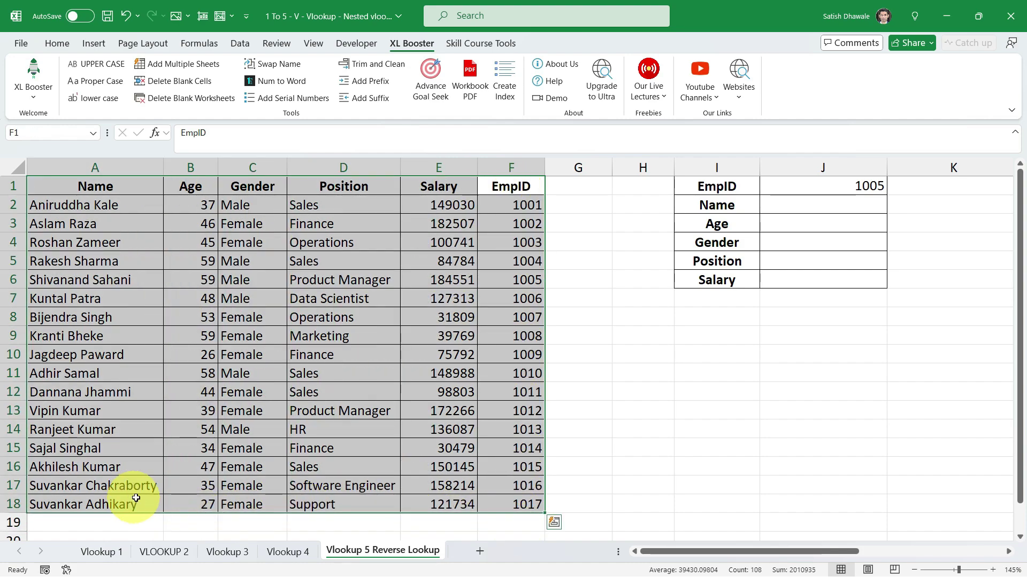
pyautogui.click(1007, 552)
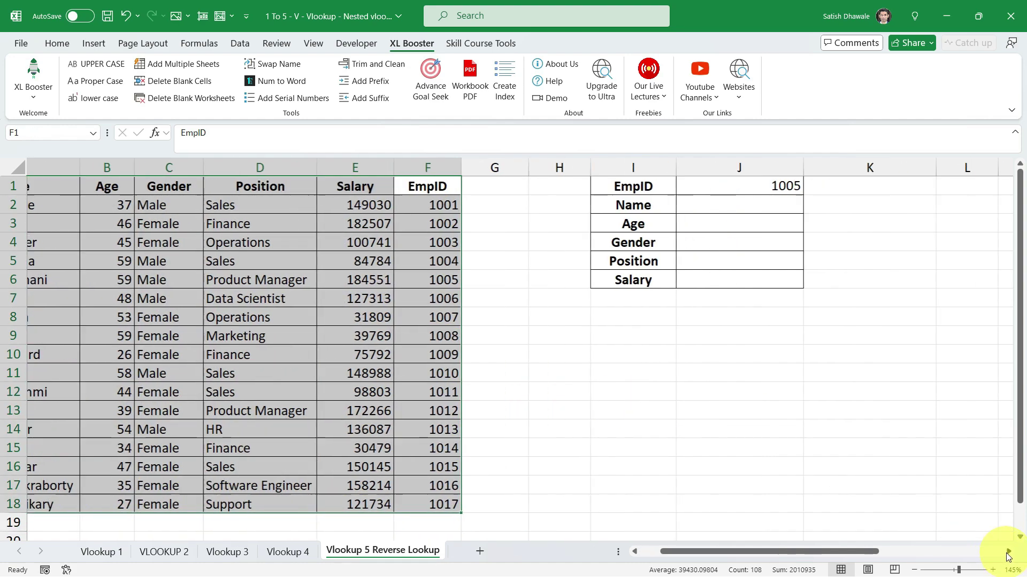
pyautogui.click(1007, 552)
pyautogui.moveTo(327, 186); pyautogui.dragTo(329, 510)
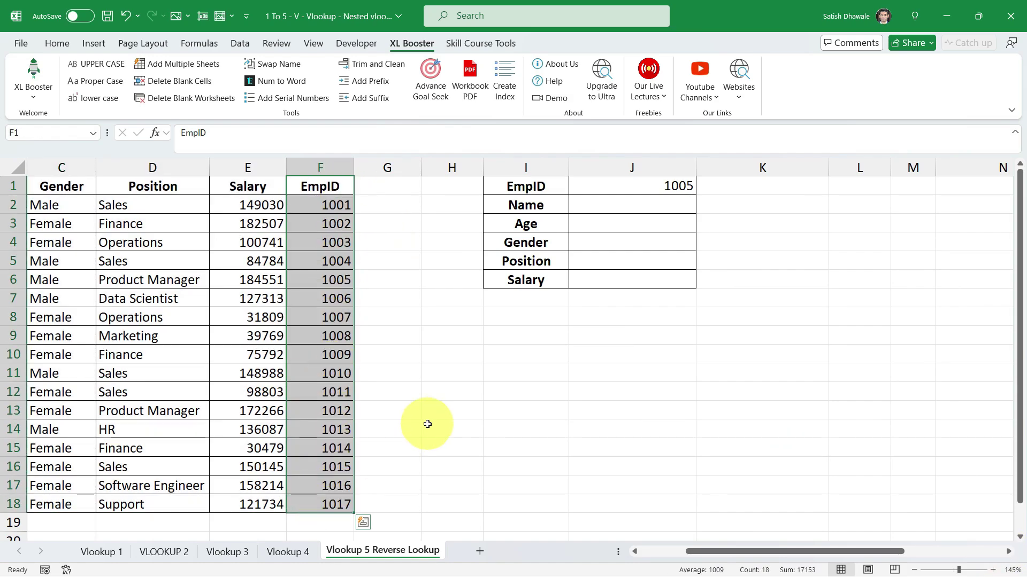
pyautogui.hscroll(2, 535, 321)
pyautogui.click(677, 186)
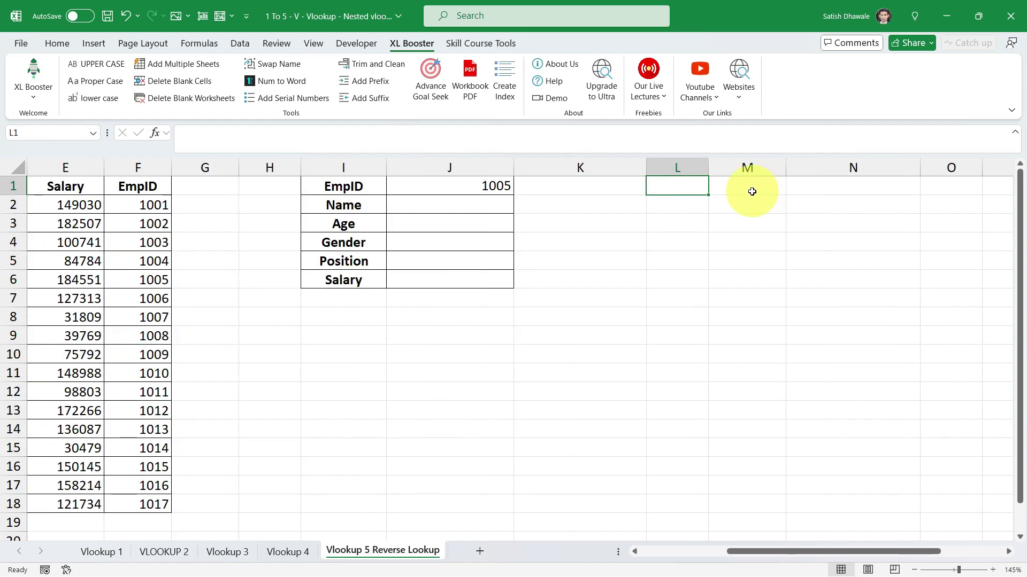
pyautogui.click(741, 191)
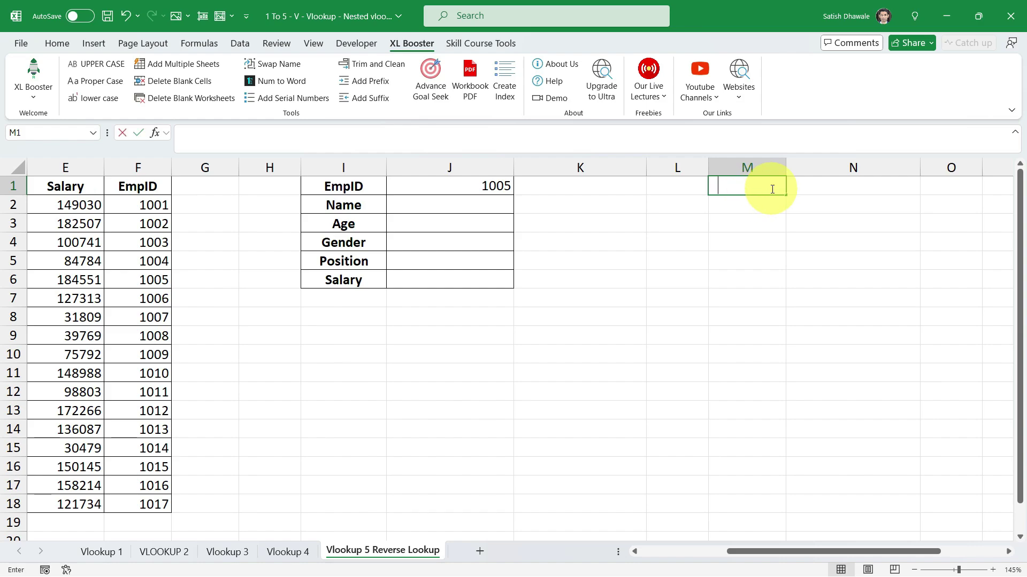
# Step: Enter =CHOOSE({1,2,3,4,5,6}, in M1 as the formula's index array argument
pyautogui.write('=ch')
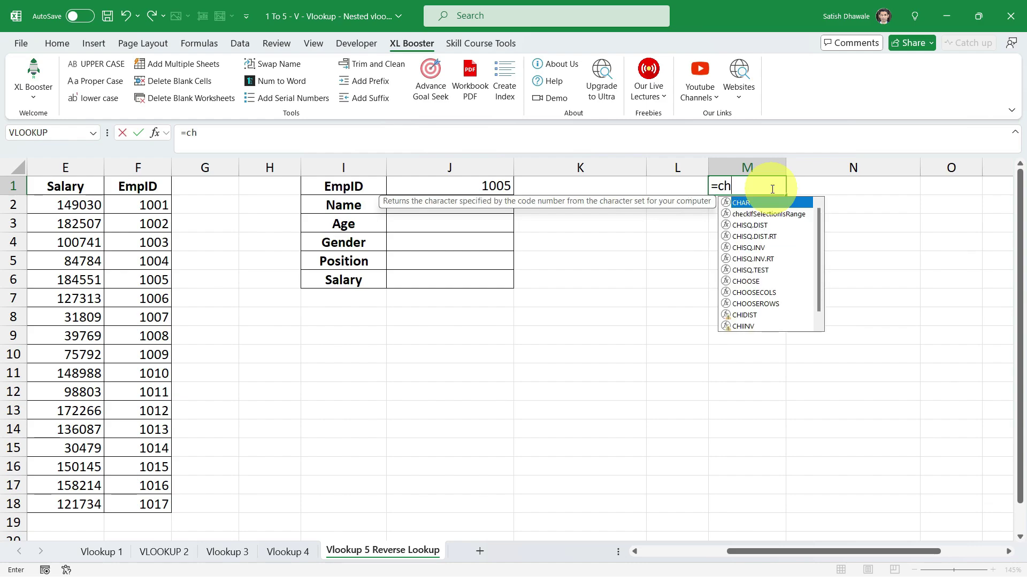
pyautogui.write('o')
pyautogui.press('Tab')
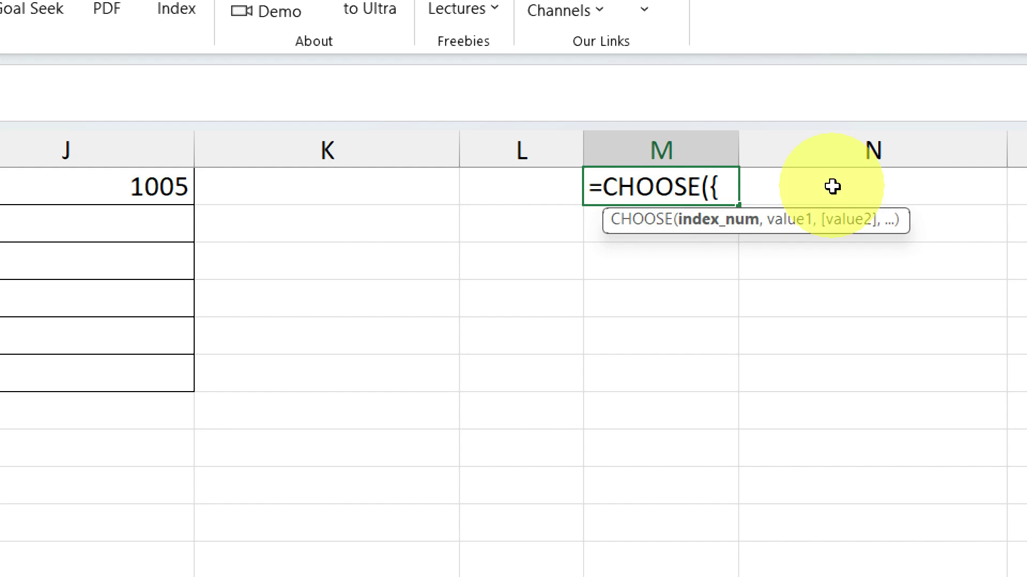
pyautogui.write('1,2,3,4,5,6')
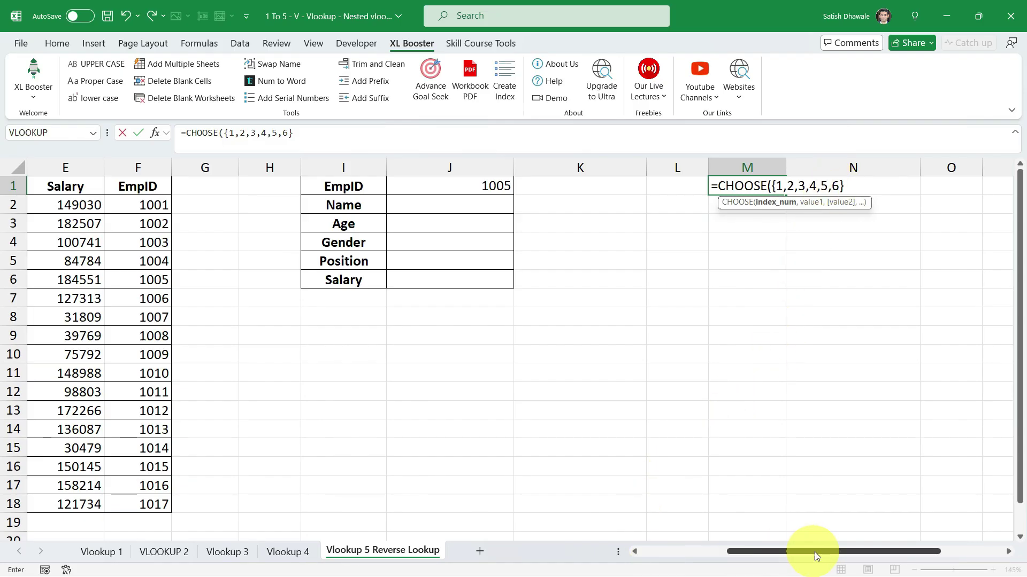
pyautogui.moveTo(807, 551); pyautogui.dragTo(665, 547)
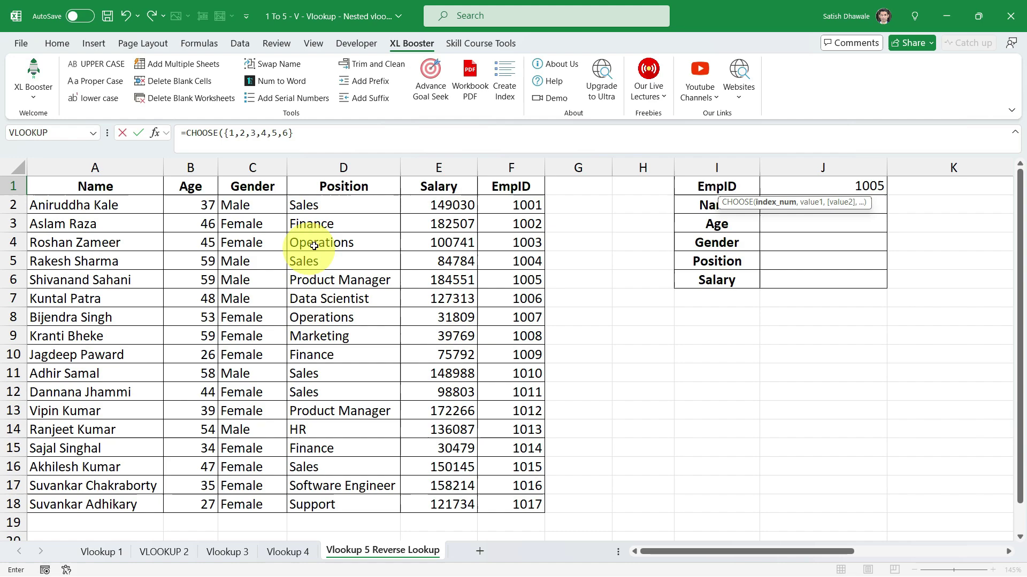
pyautogui.moveTo(707, 552); pyautogui.dragTo(965, 556)
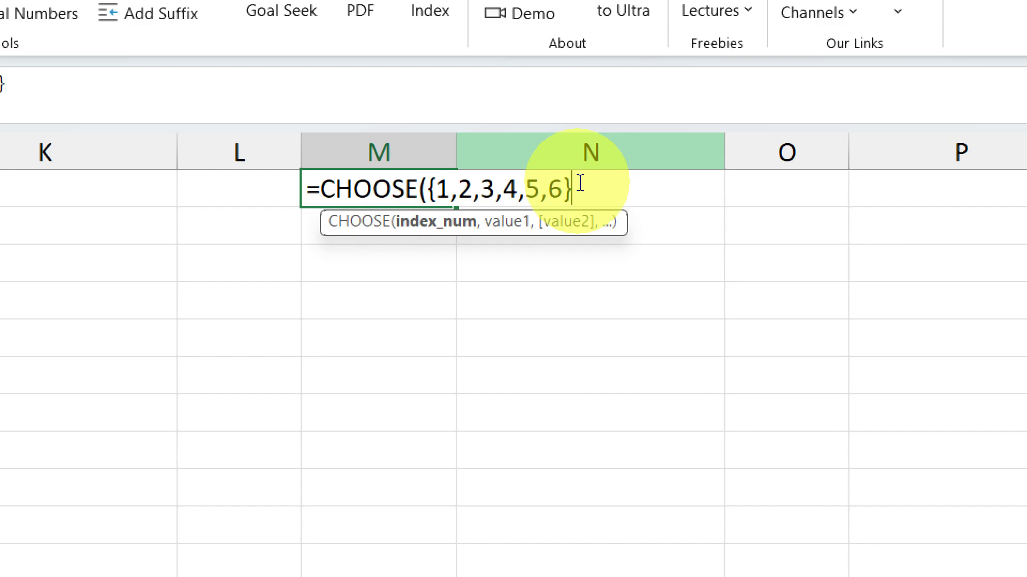
pyautogui.write(',')
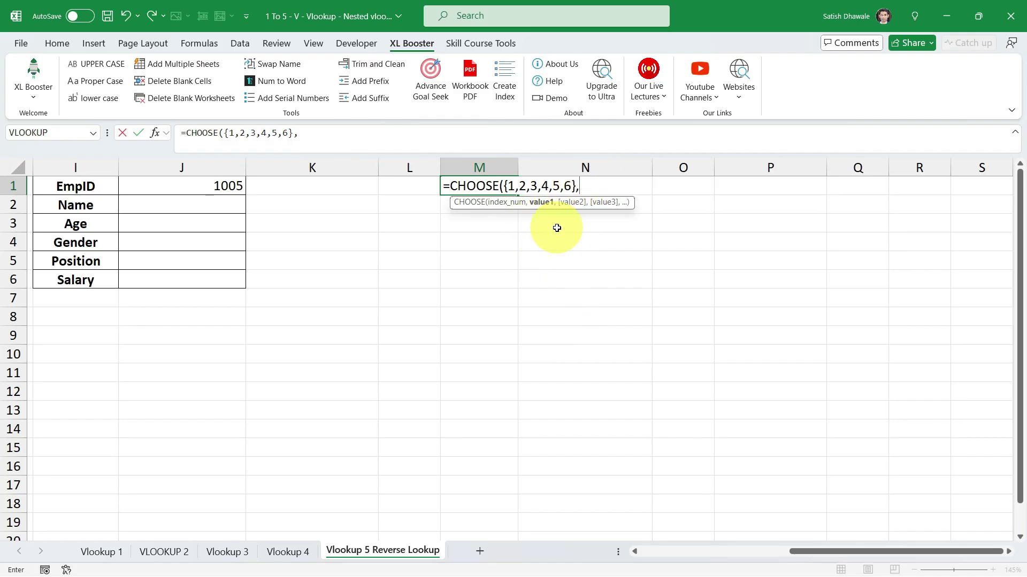
# Step: Add the EmpID column F1:F18 and Name column A1:A18 as CHOOSE's first two values
pyautogui.moveTo(795, 551); pyautogui.dragTo(657, 553)
pyautogui.moveTo(519, 186); pyautogui.dragTo(505, 502)
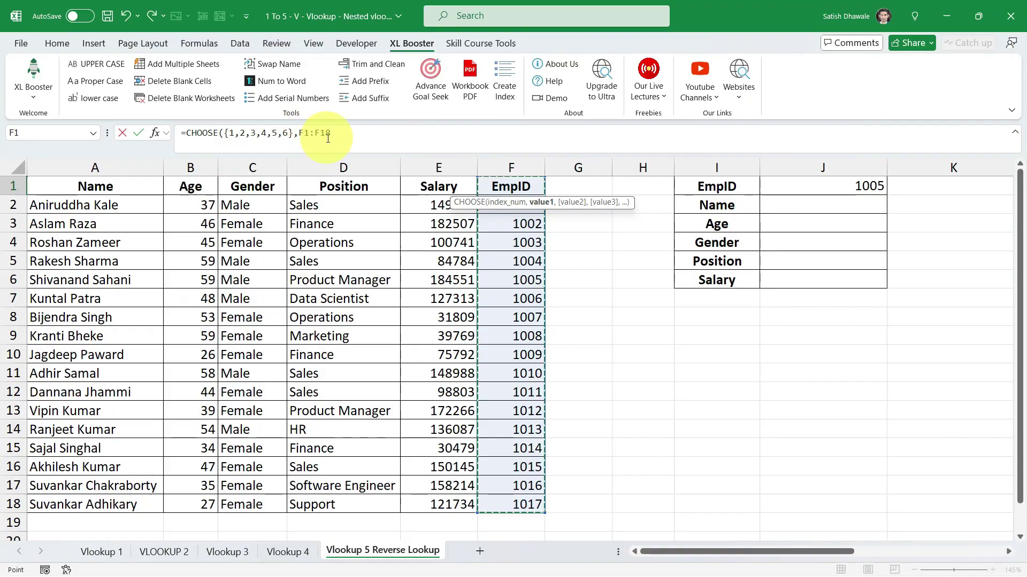
pyautogui.click(503, 163)
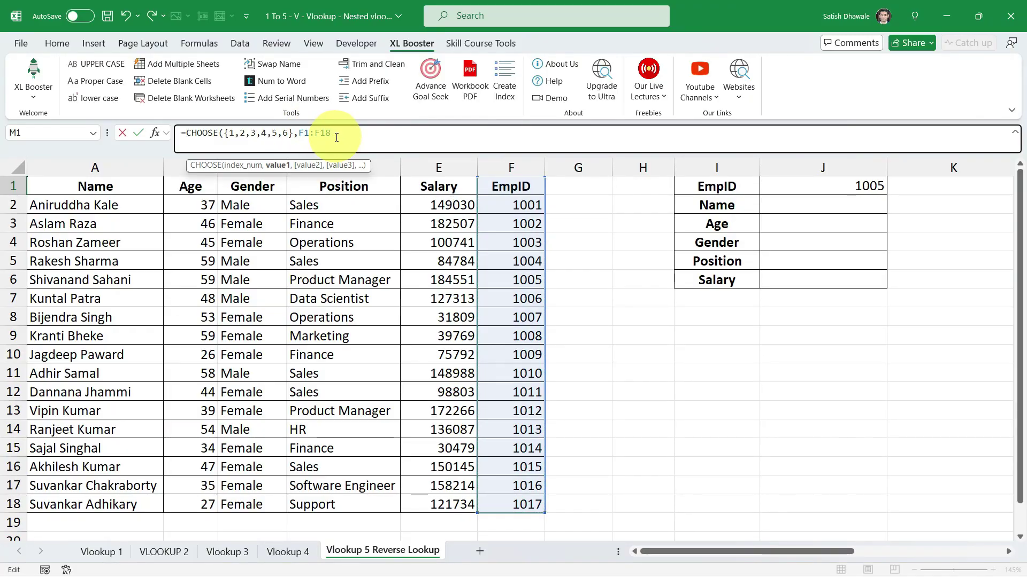
pyautogui.write(',')
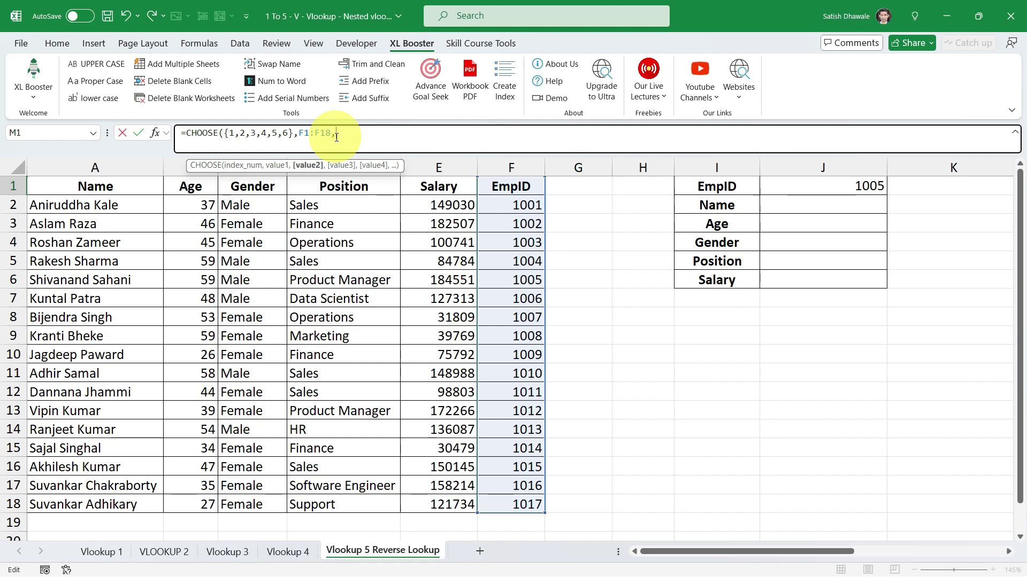
pyautogui.moveTo(102, 184); pyautogui.dragTo(101, 507)
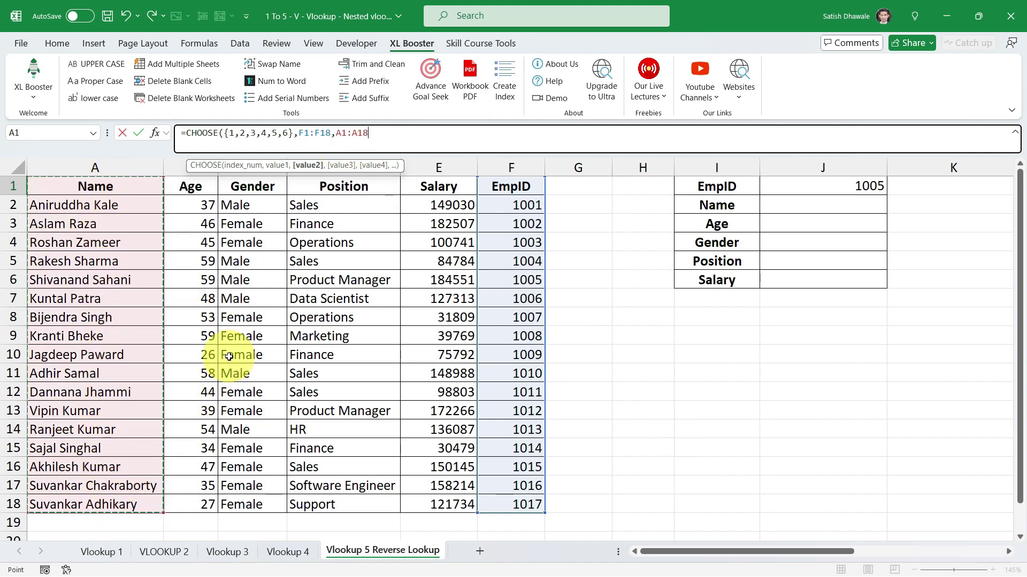
pyautogui.write(',')
# Step: Add the Age, Gender, Position and Salary columns B1:B18 to E1:E18, then commit the formula
pyautogui.click(198, 186)
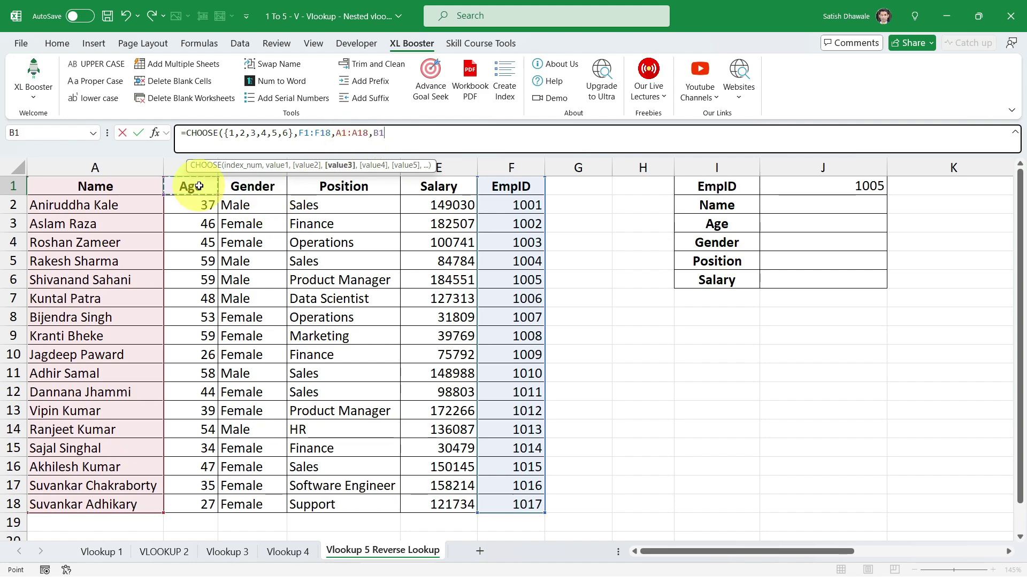
pyautogui.moveTo(199, 186); pyautogui.dragTo(200, 508)
pyautogui.write(',')
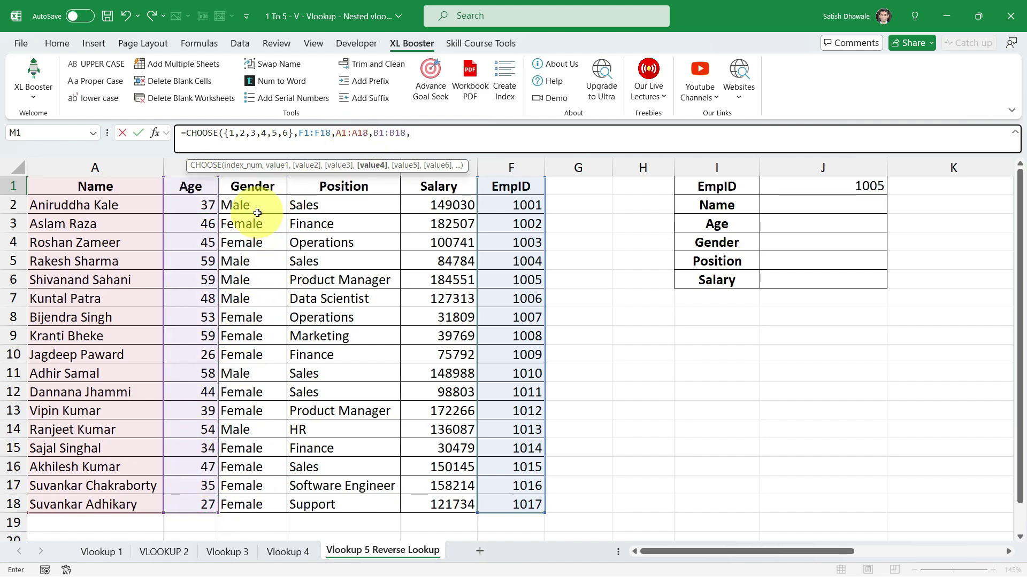
pyautogui.moveTo(259, 186); pyautogui.dragTo(254, 507)
pyautogui.write(',')
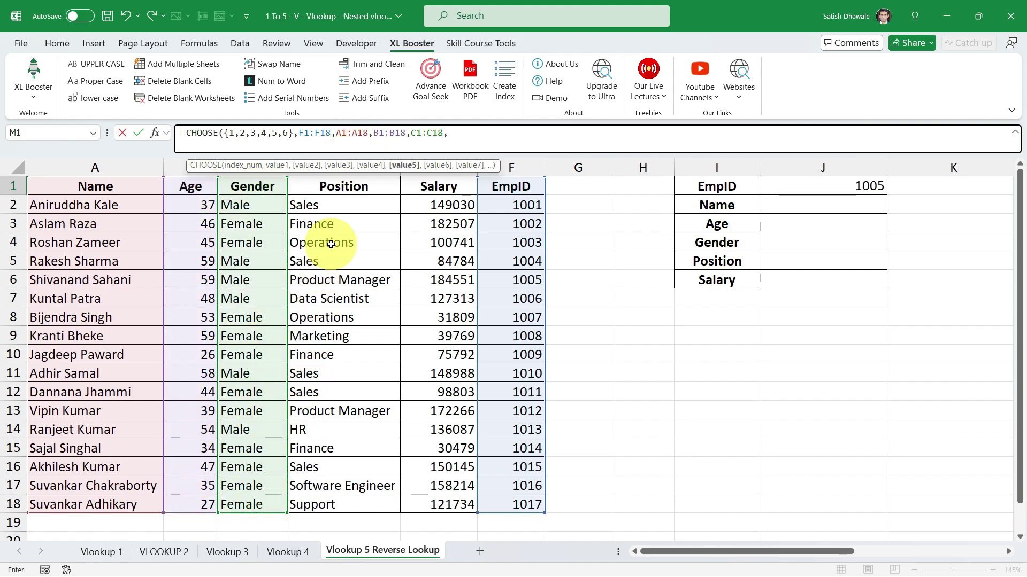
pyautogui.moveTo(342, 186); pyautogui.dragTo(377, 507)
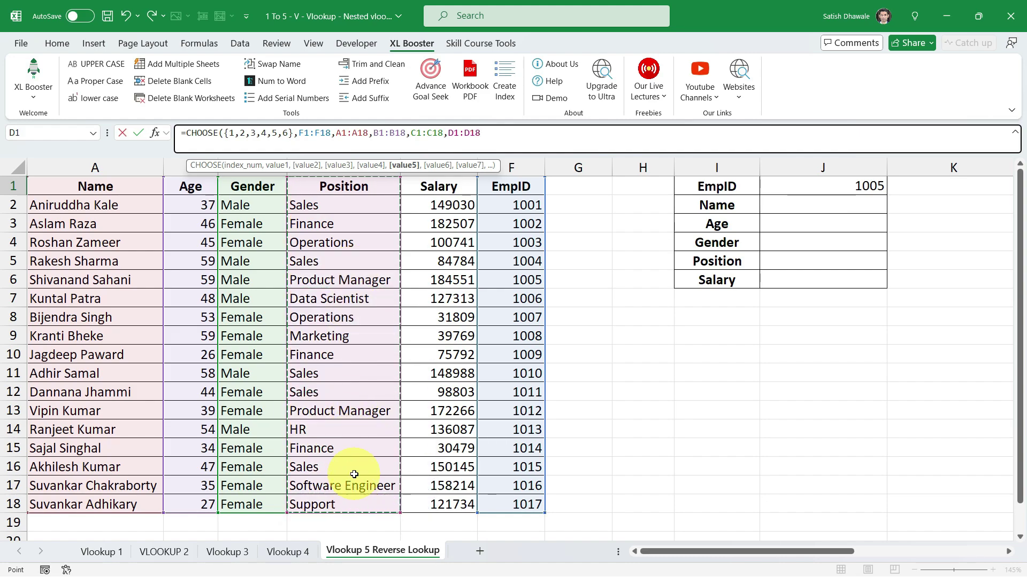
pyautogui.write(',')
pyautogui.moveTo(435, 189); pyautogui.dragTo(426, 504)
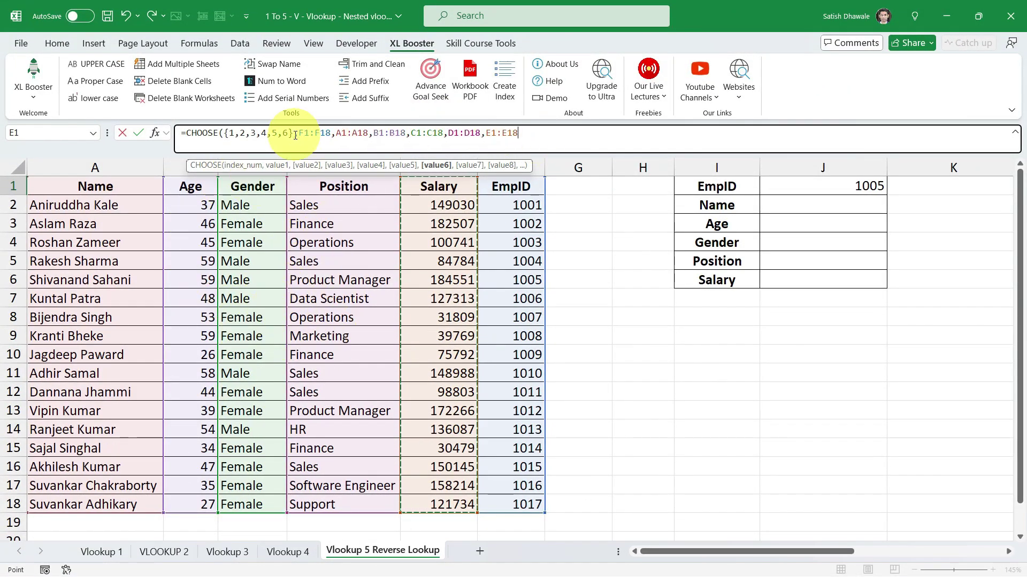
pyautogui.write(')')
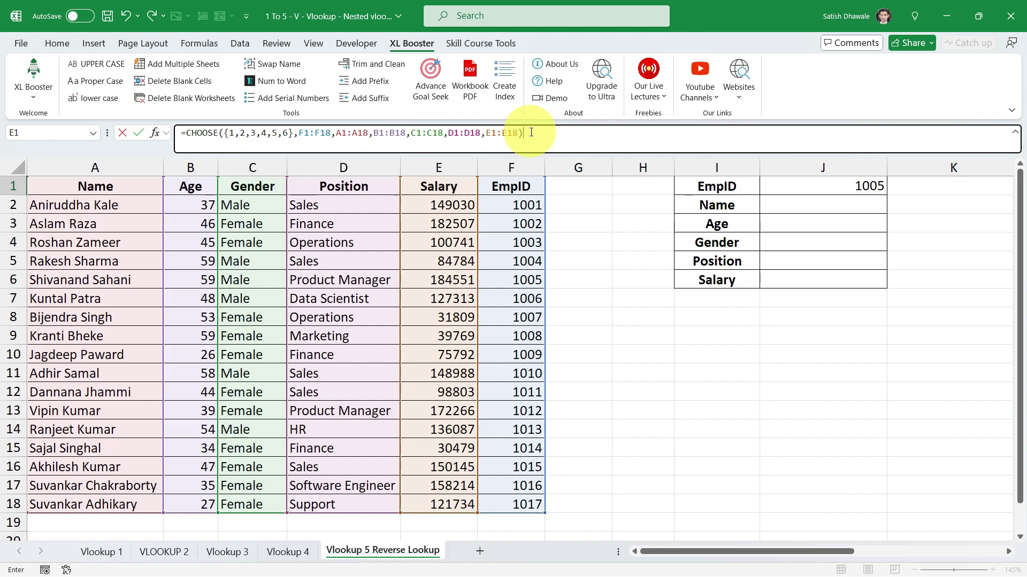
pyautogui.press('Return')
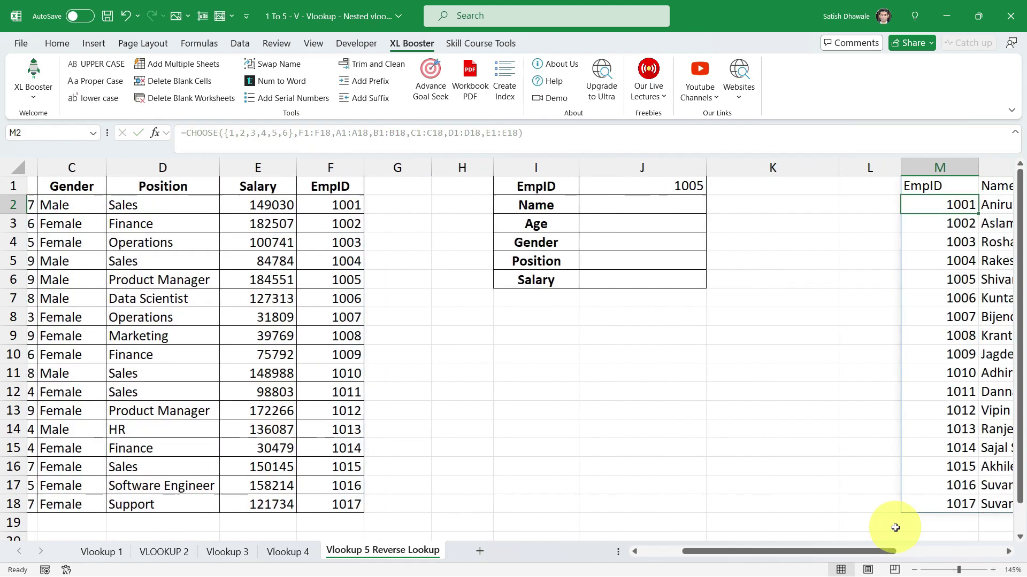
pyautogui.click(1007, 552)
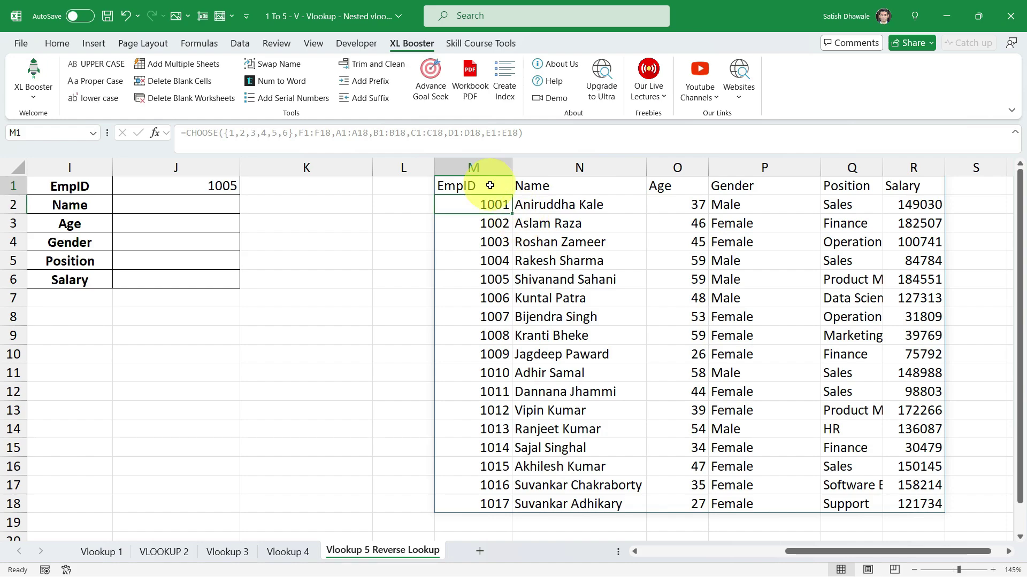
pyautogui.moveTo(488, 185); pyautogui.dragTo(499, 504)
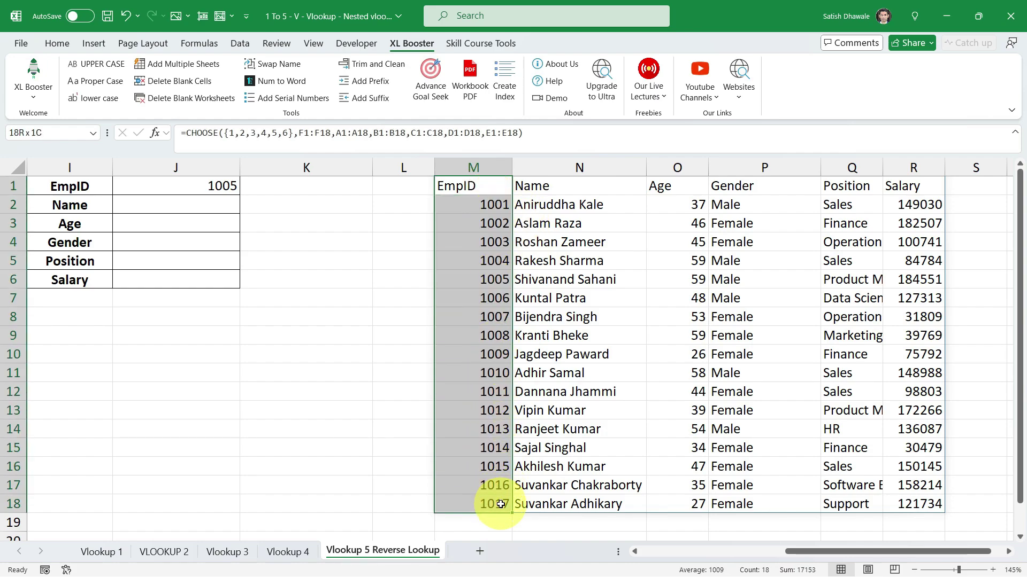
pyautogui.moveTo(500, 504); pyautogui.dragTo(500, 504)
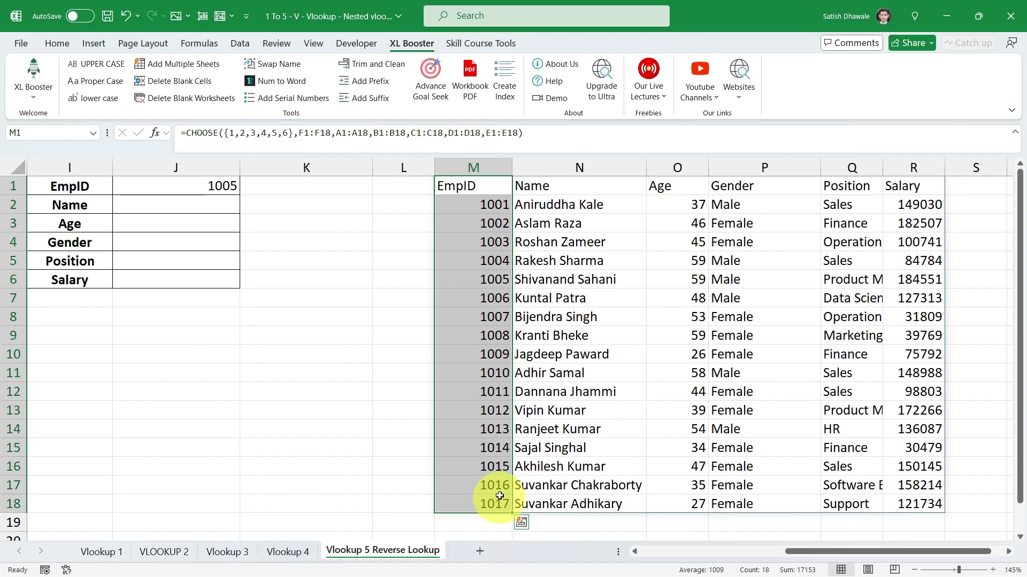
pyautogui.moveTo(470, 183); pyautogui.dragTo(928, 503)
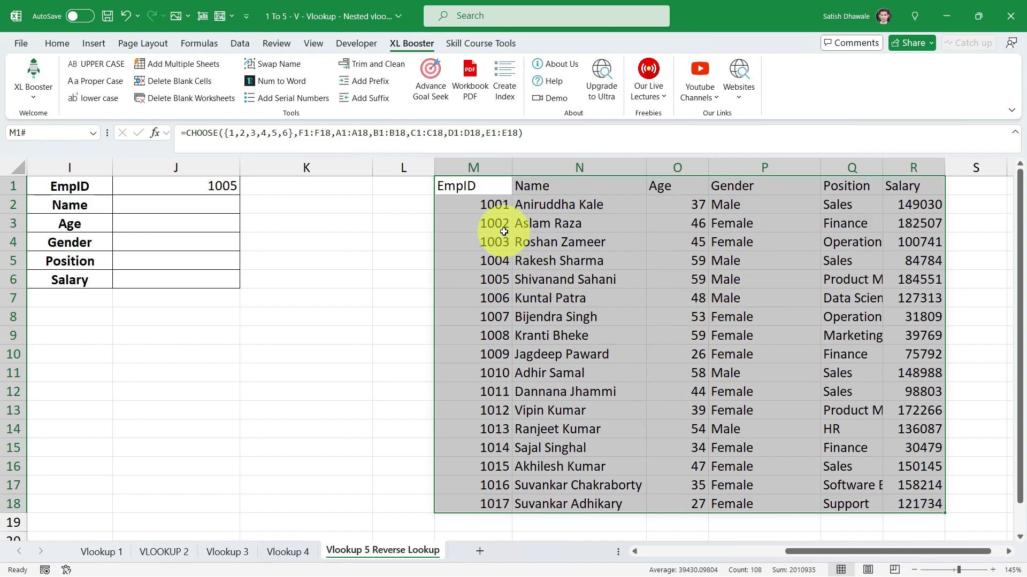
pyautogui.moveTo(488, 188); pyautogui.dragTo(887, 504)
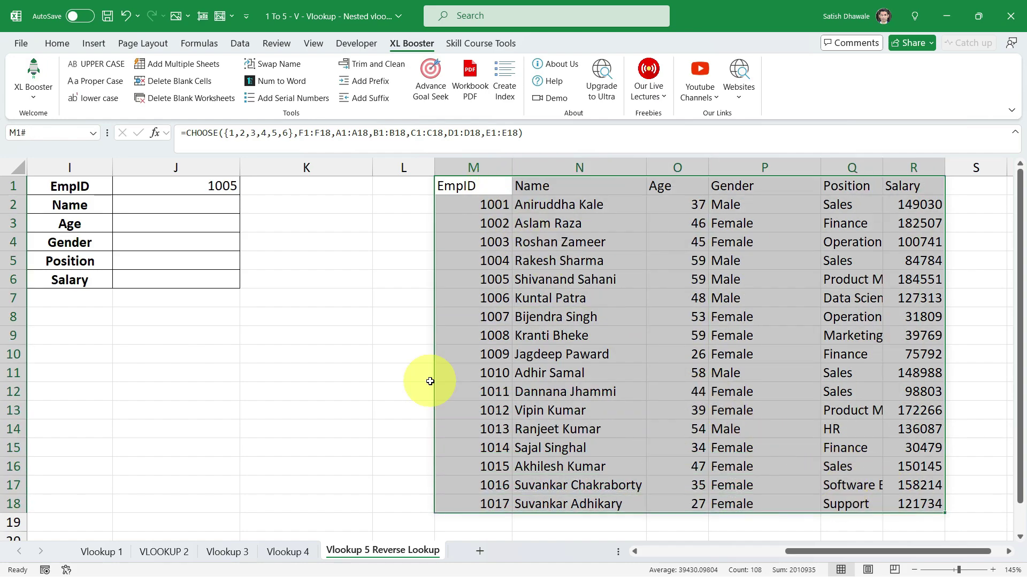
pyautogui.moveTo(176, 206); pyautogui.dragTo(177, 274)
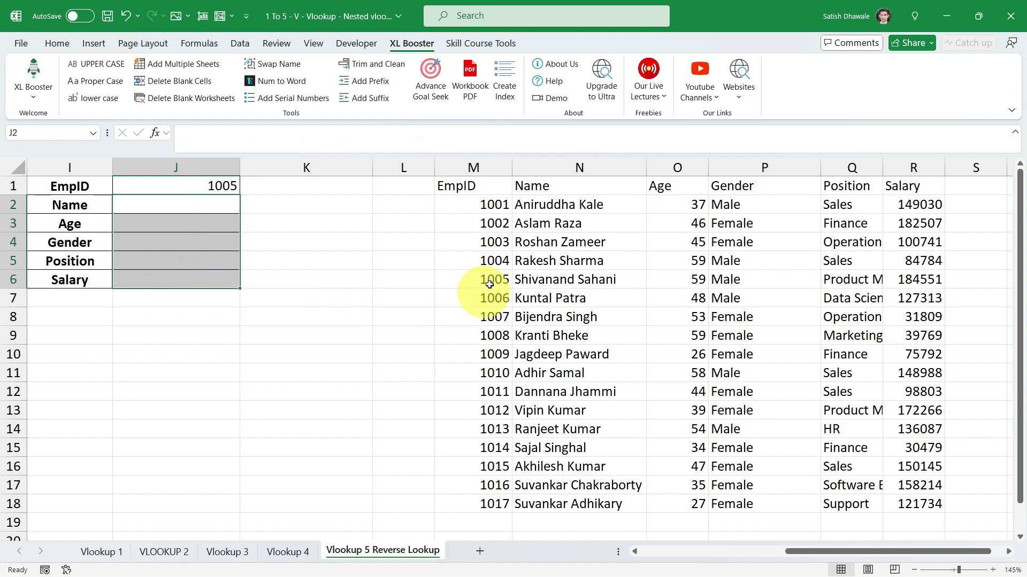
pyautogui.moveTo(486, 187); pyautogui.dragTo(495, 499)
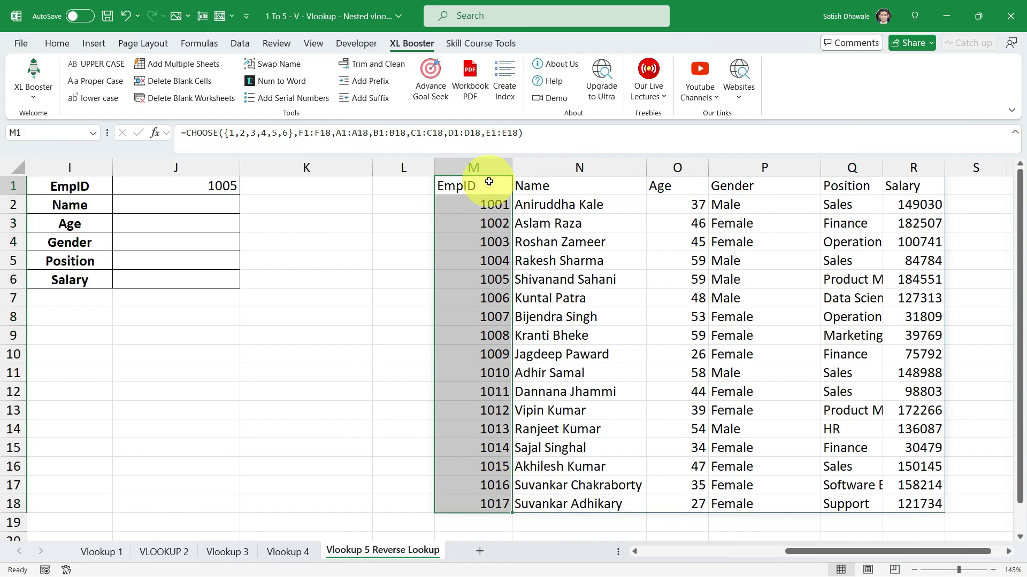
pyautogui.moveTo(487, 186); pyautogui.dragTo(496, 497)
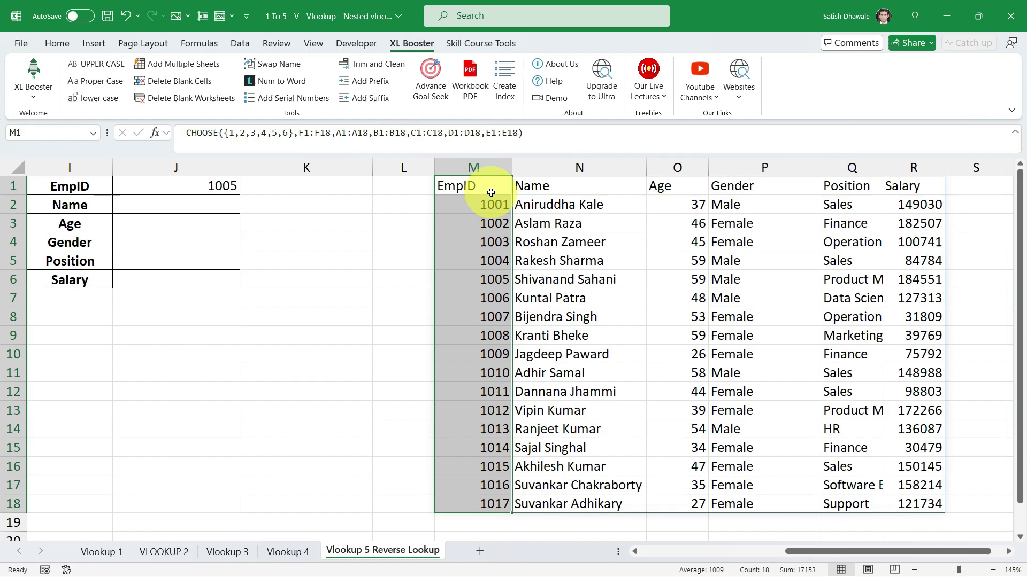
pyautogui.moveTo(487, 186); pyautogui.dragTo(493, 508)
pyautogui.doubleClick(473, 183)
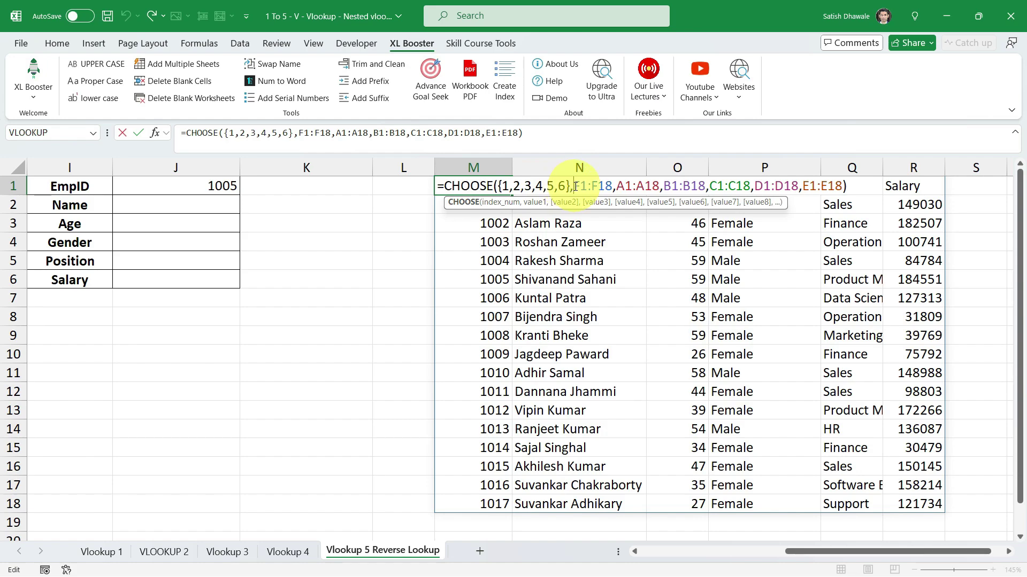
pyautogui.moveTo(573, 186); pyautogui.dragTo(613, 186)
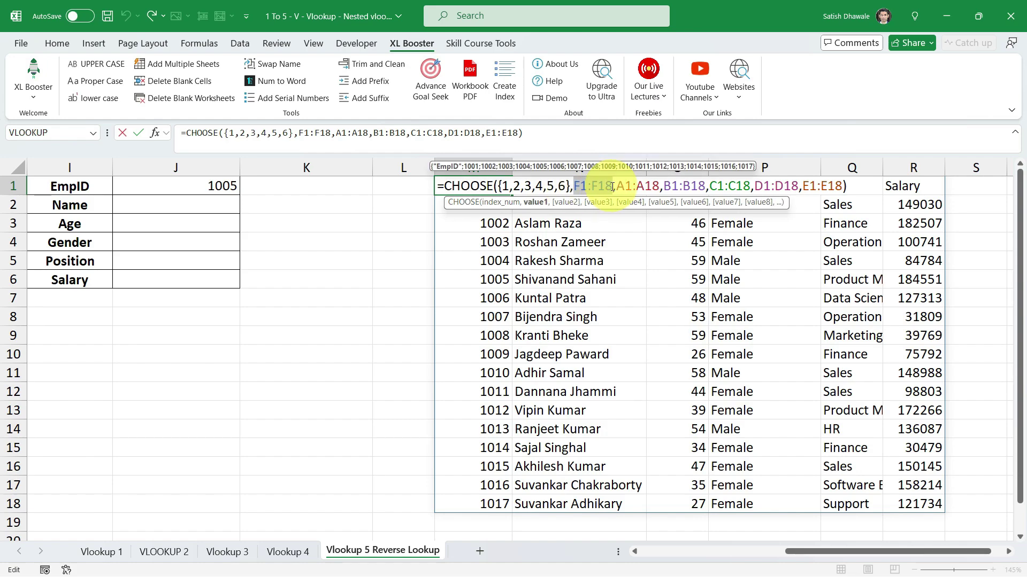
pyautogui.moveTo(501, 186); pyautogui.dragTo(567, 186)
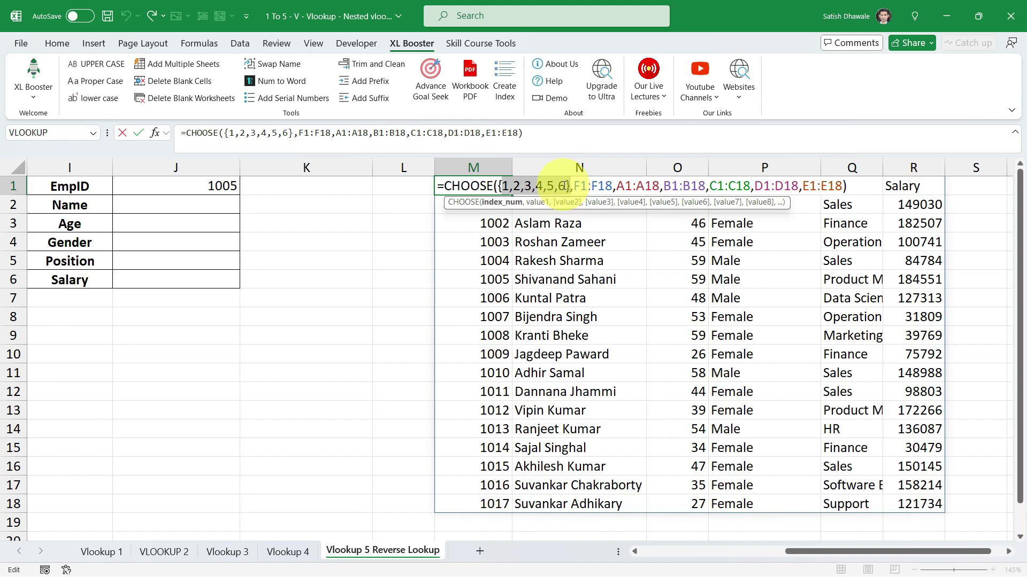
pyautogui.moveTo(501, 186); pyautogui.dragTo(610, 187)
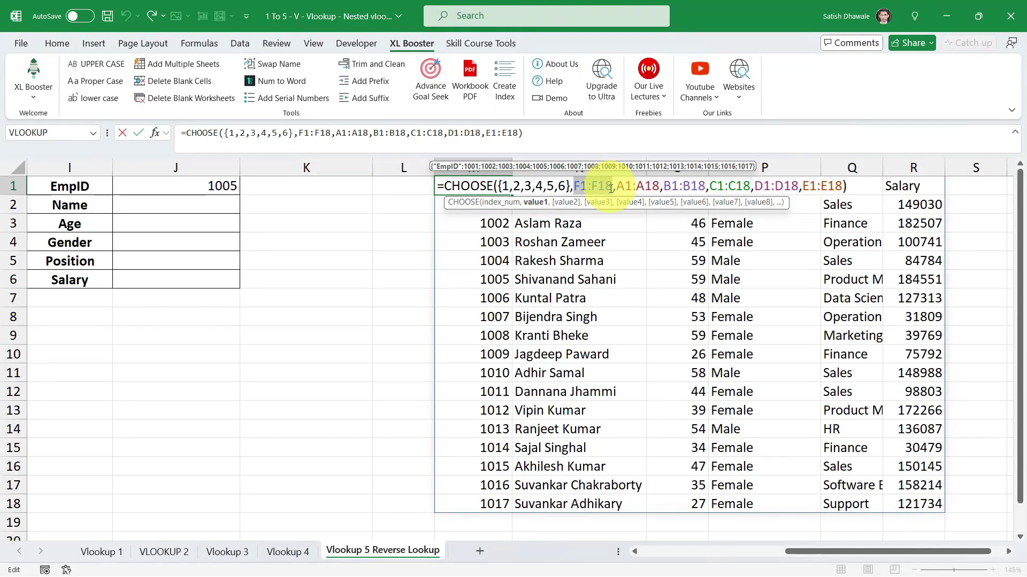
pyautogui.moveTo(617, 188); pyautogui.dragTo(449, 187)
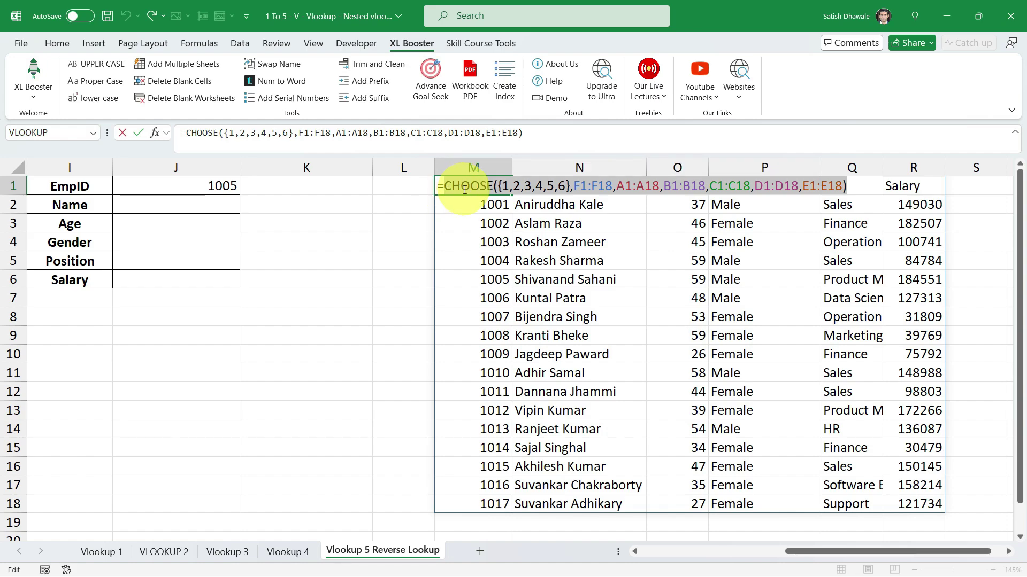
pyautogui.press('Escape')
# Step: Start =VLOOKUP($J$1, in J2 and paste the CHOOSE array as its lookup table
pyautogui.click(188, 203)
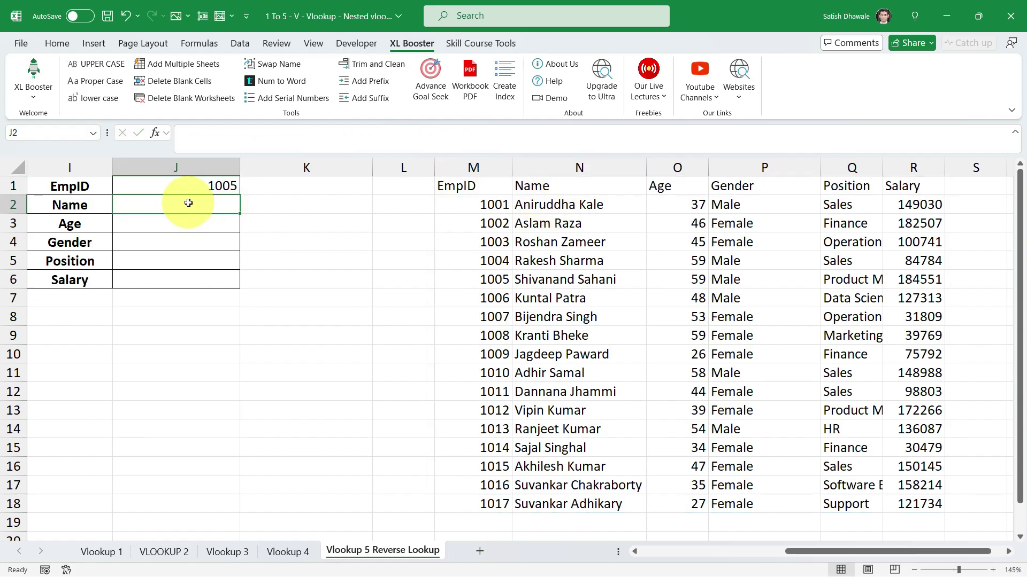
pyautogui.write('=vlo')
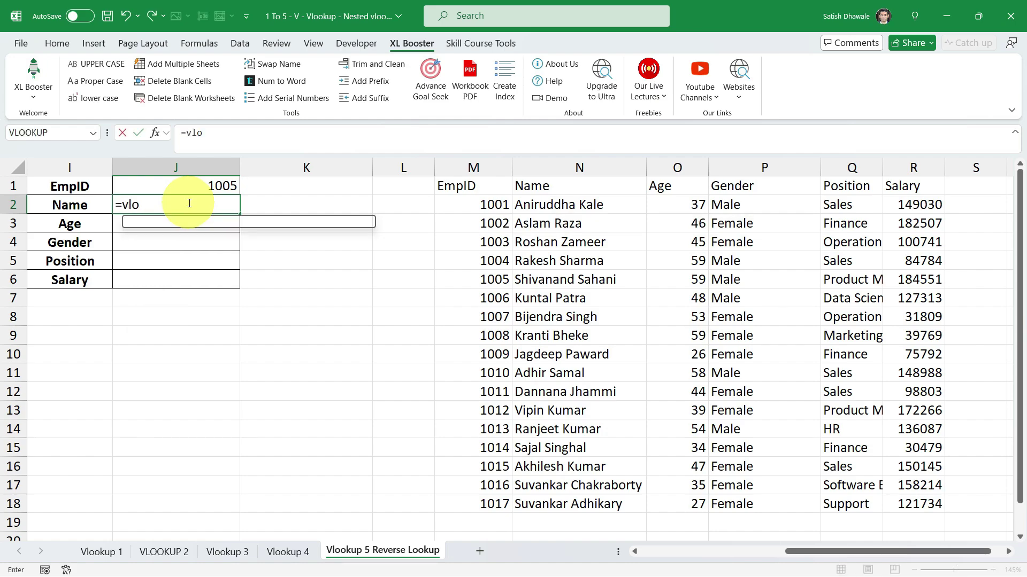
pyautogui.press('Tab')
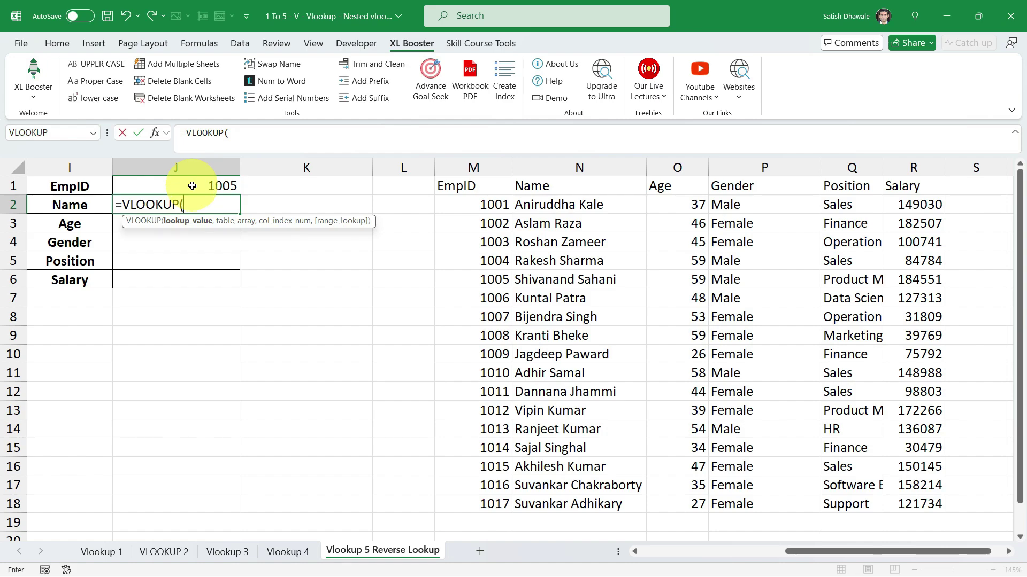
pyautogui.click(193, 186)
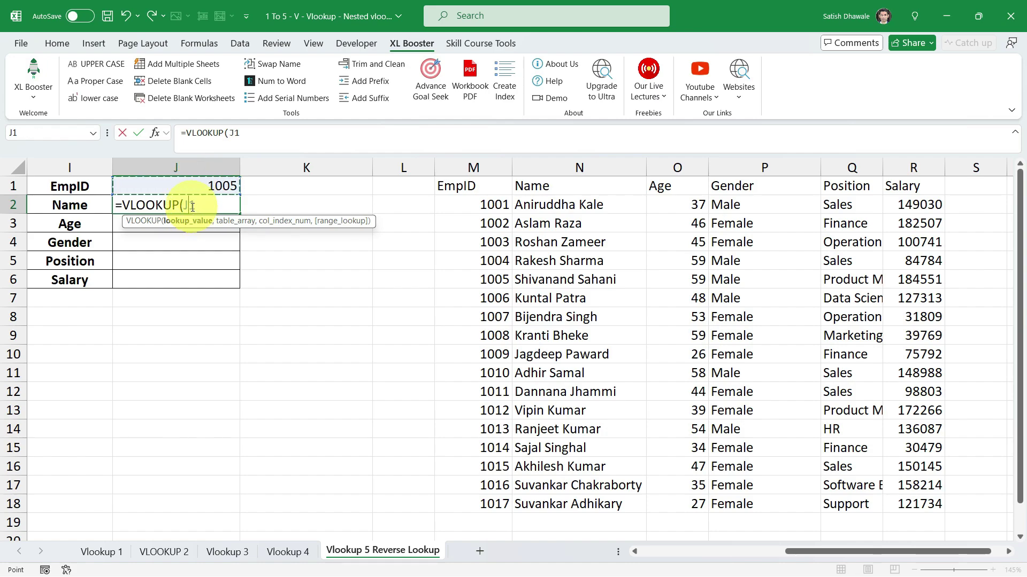
pyautogui.press('F4')
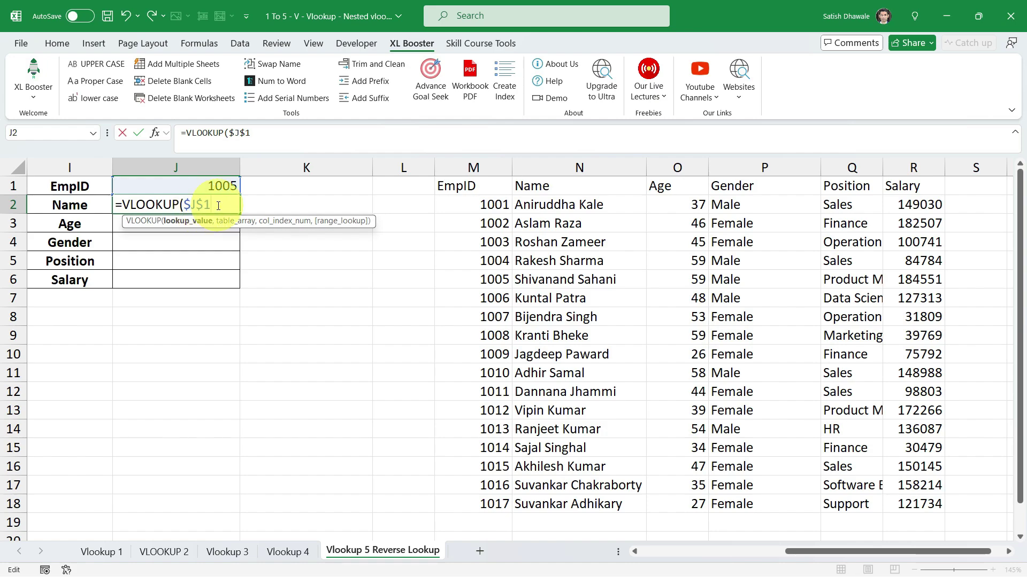
pyautogui.write(',')
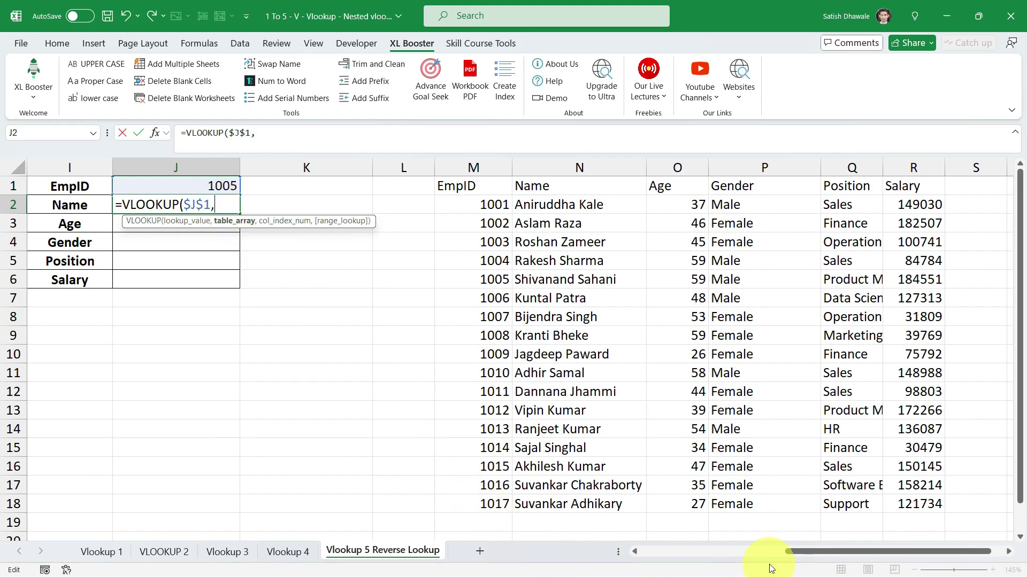
pyautogui.moveTo(794, 553); pyautogui.dragTo(680, 550)
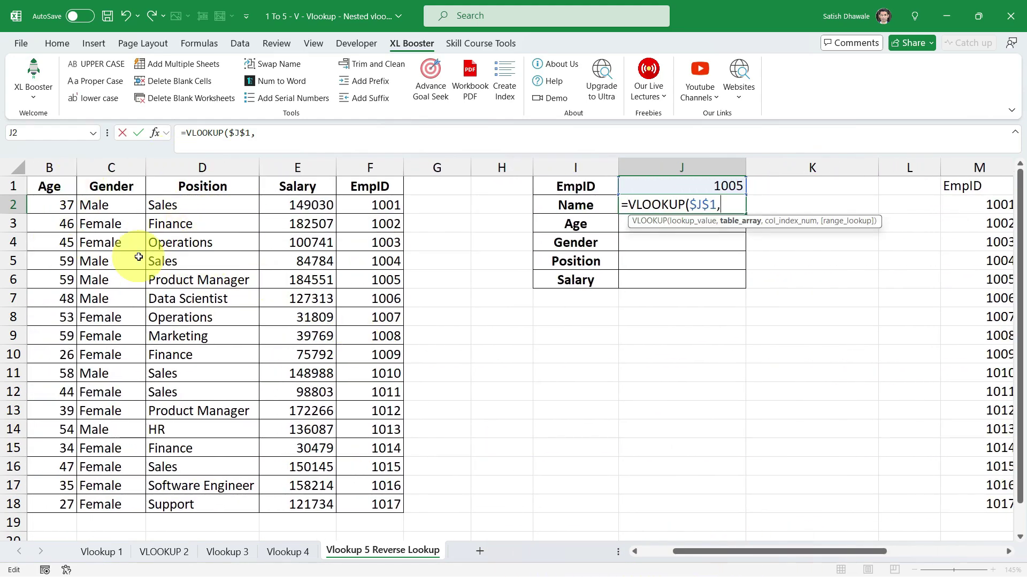
pyautogui.moveTo(848, 550); pyautogui.dragTo(1005, 555)
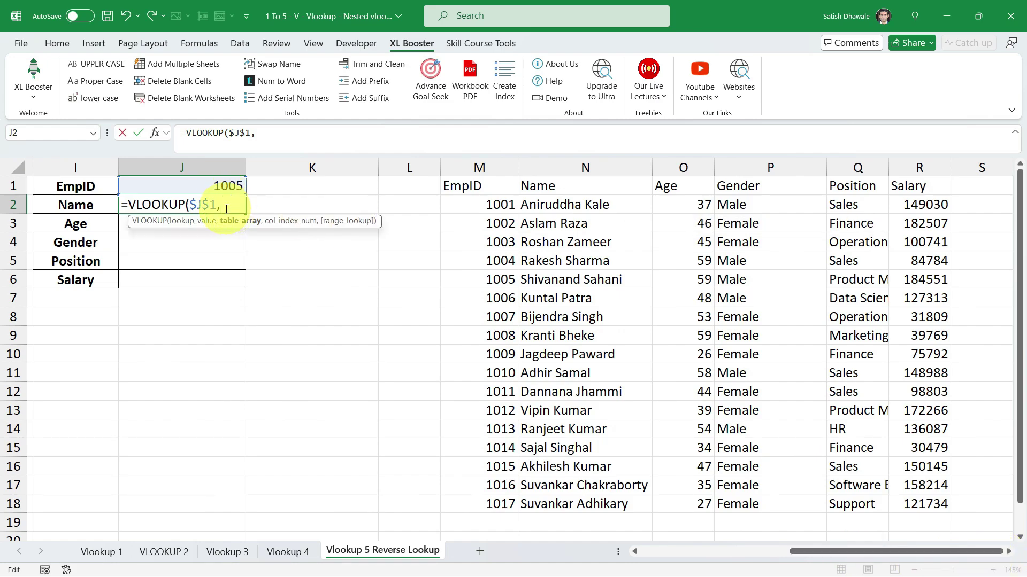
pyautogui.write('CHOOSE({1,2,3,4,5,6},F1:F18,A1:A18,B1:B18,C1:C18,D1:D18,E1:E18)')
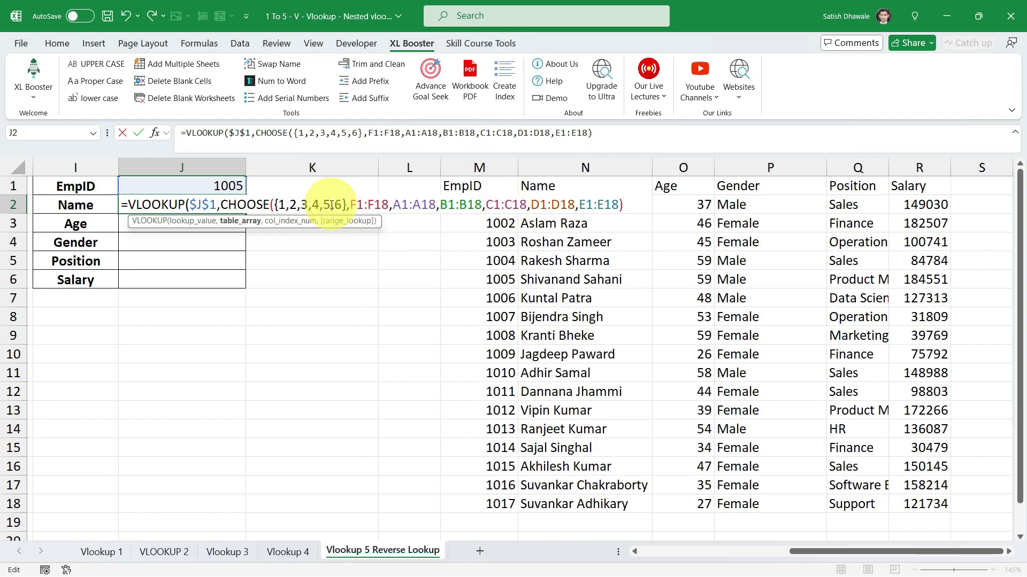
# Step: Make all the column ranges inside CHOOSE absolute references with F4
pyautogui.click(235, 217)
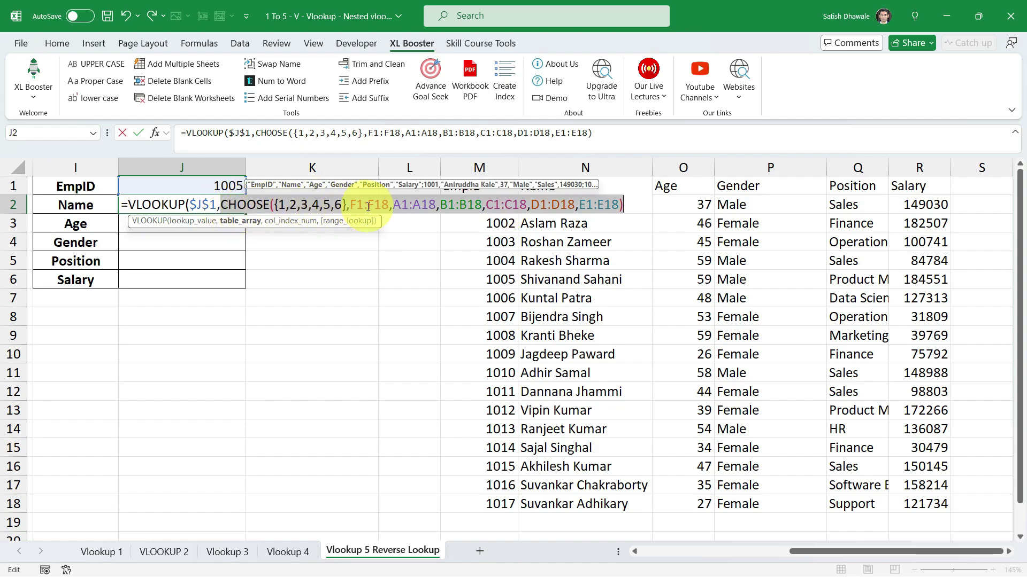
pyautogui.moveTo(350, 206); pyautogui.dragTo(389, 206)
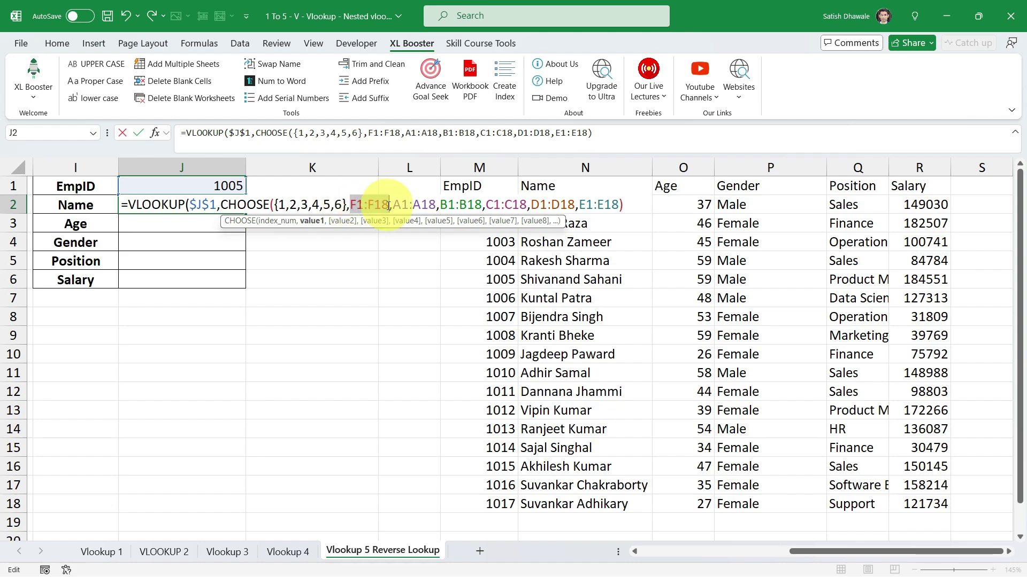
pyautogui.click(620, 205)
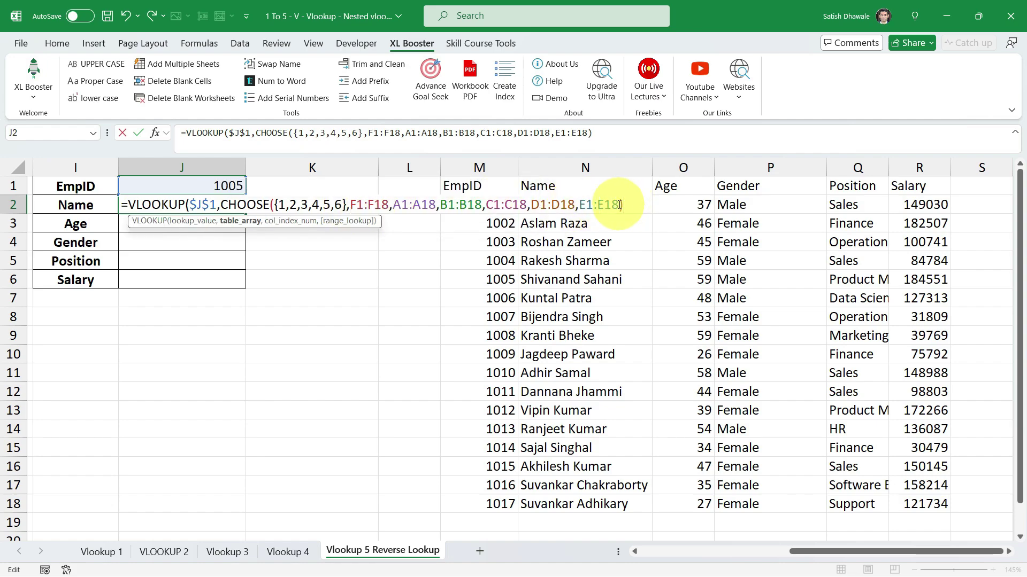
pyautogui.moveTo(619, 205); pyautogui.dragTo(359, 211)
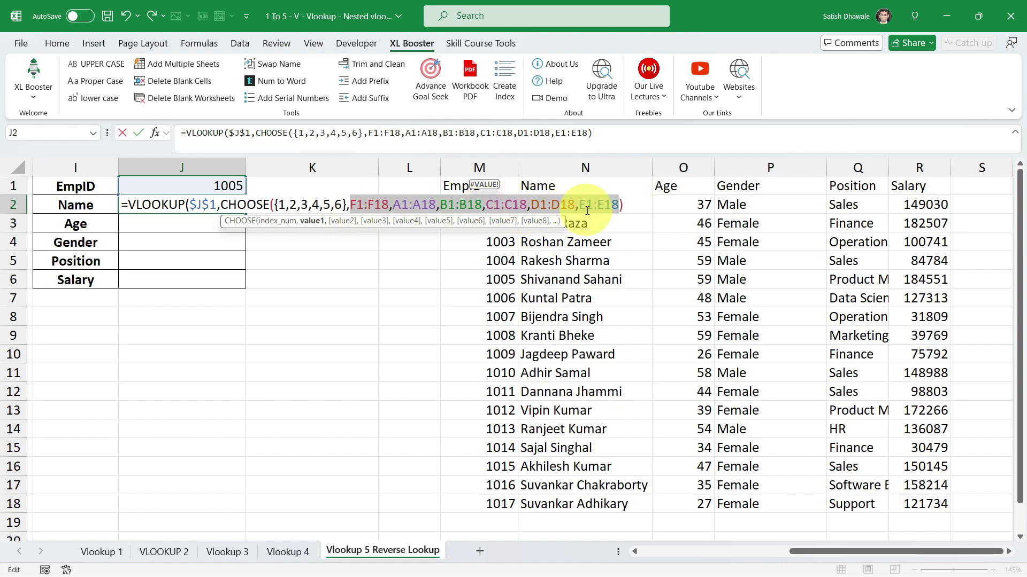
pyautogui.press('F4')
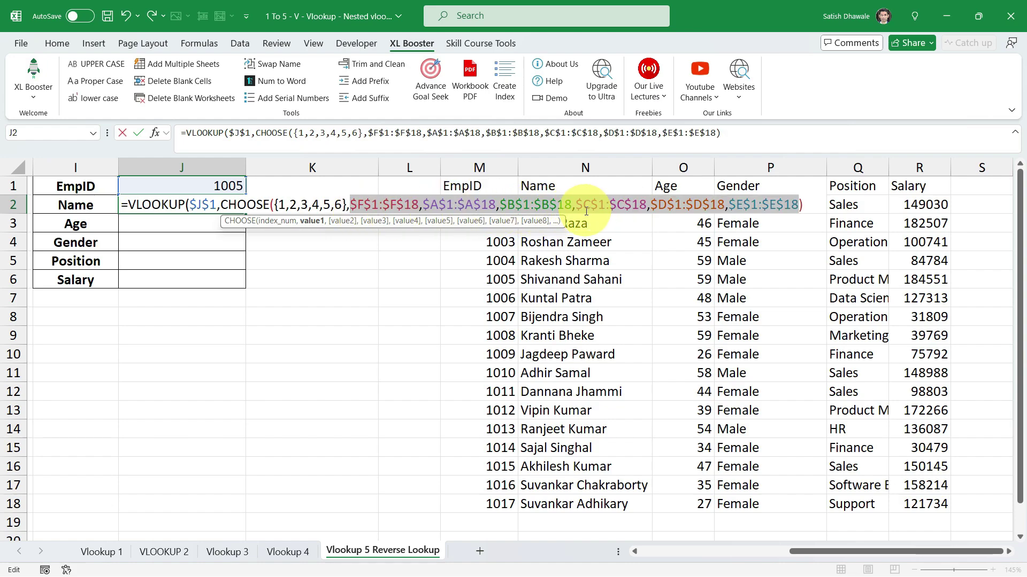
# Step: Append ROW() as the column index and 0 for exact match to close the VLOOKUP
pyautogui.click(803, 205)
pyautogui.hscroll(-3, 885, 230)
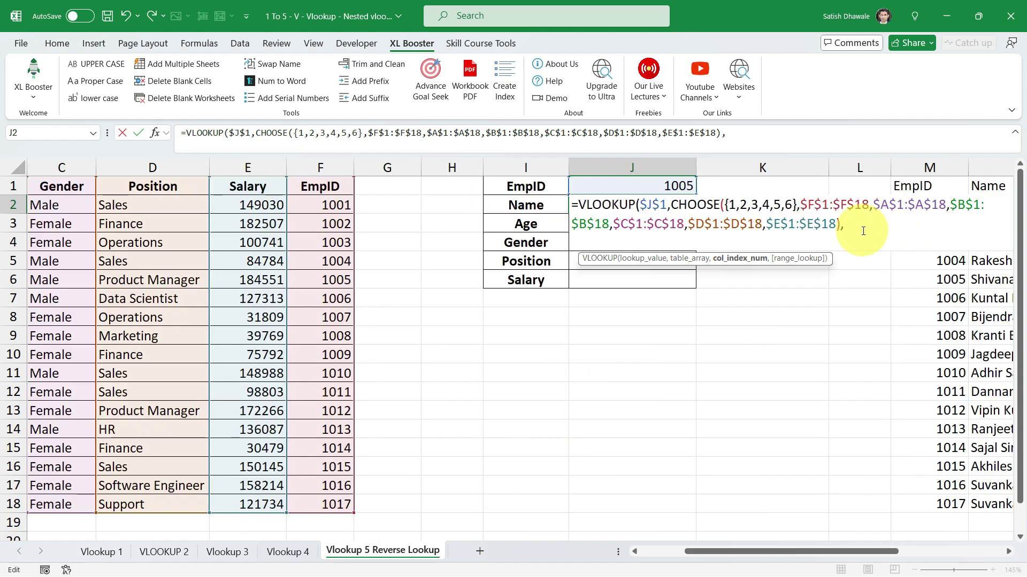
pyautogui.write(',')
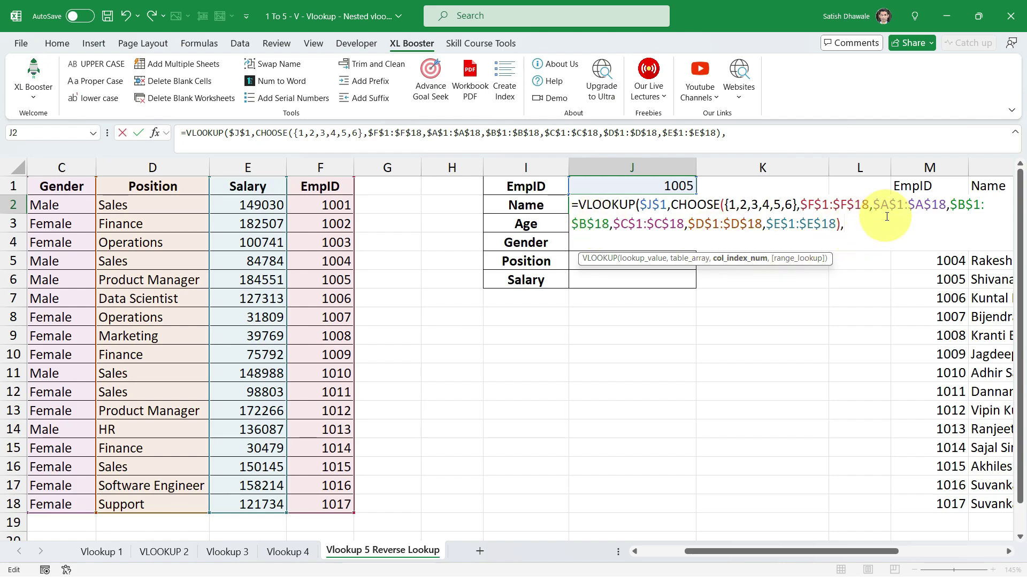
pyautogui.write('row()')
pyautogui.doubleClick(863, 227)
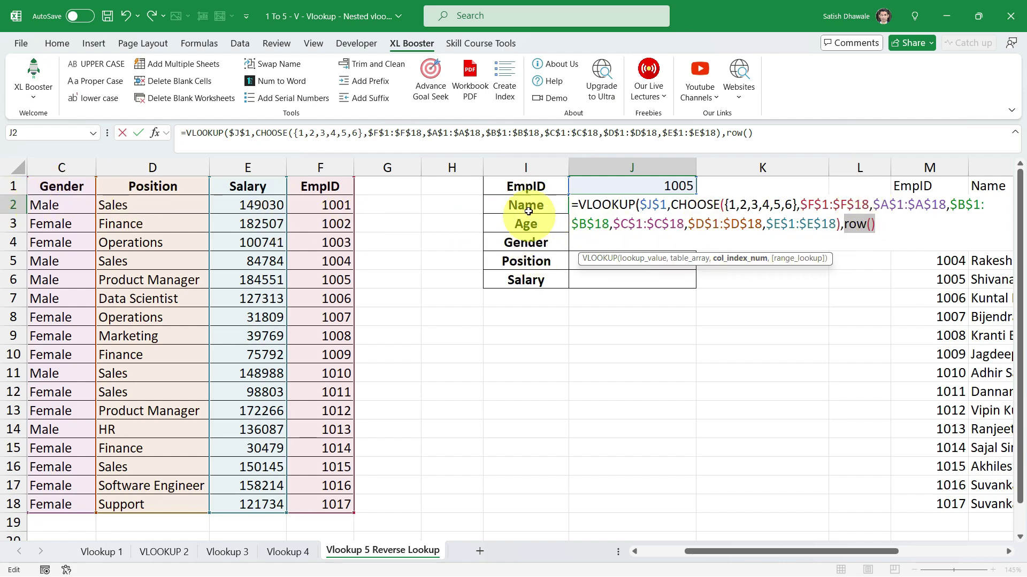
pyautogui.click(880, 227)
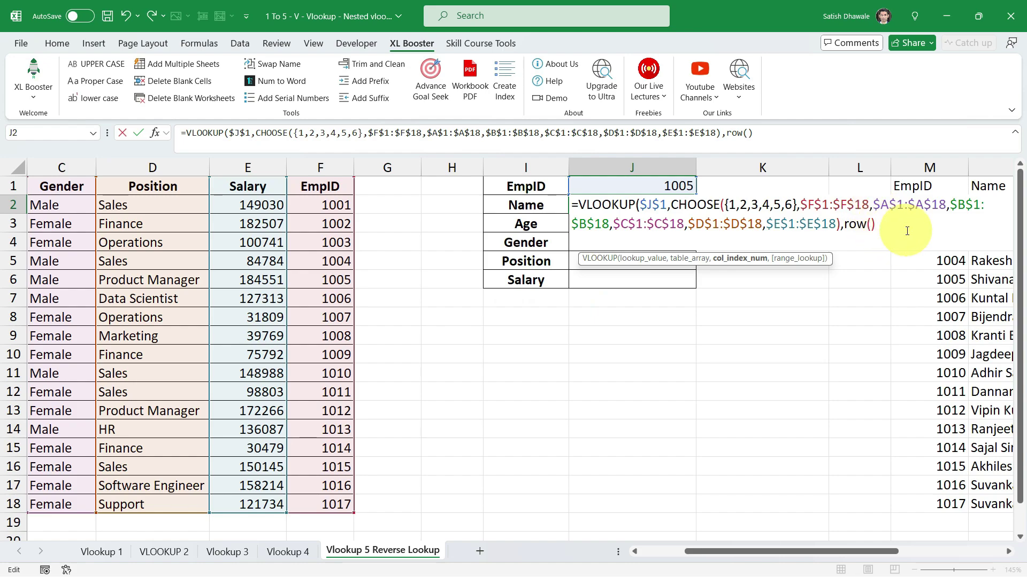
pyautogui.write(',')
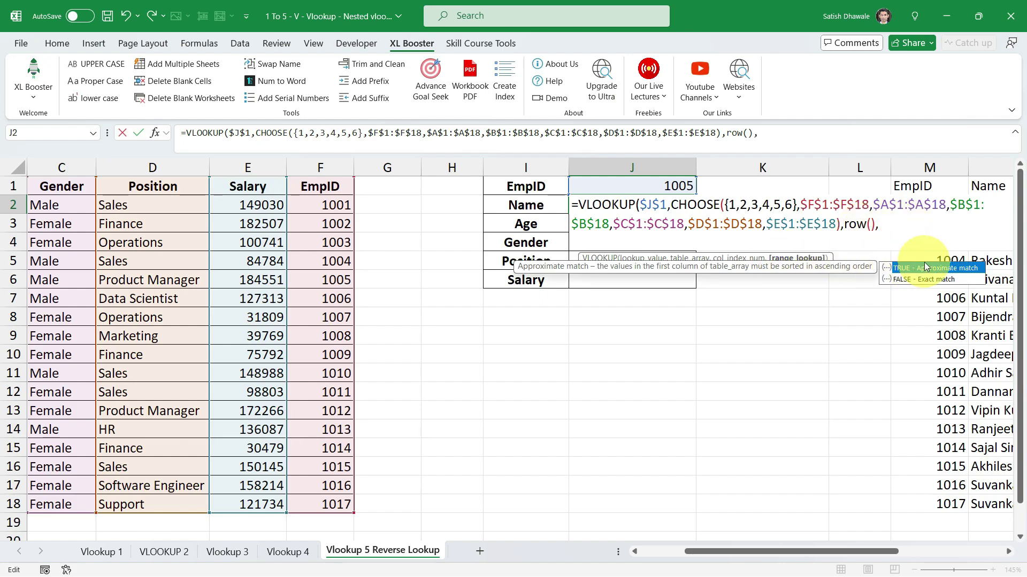
pyautogui.write('0')
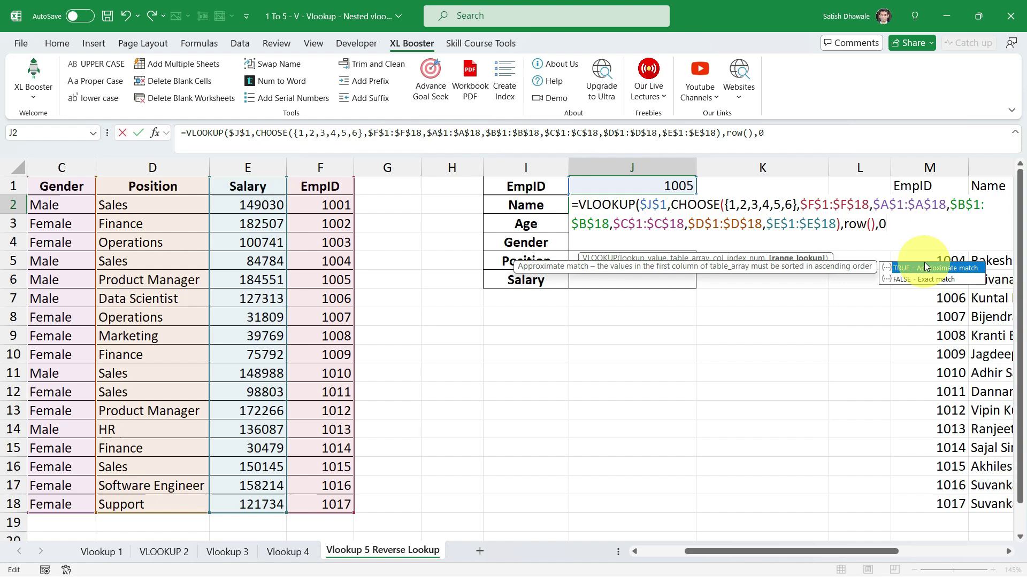
pyautogui.write(')')
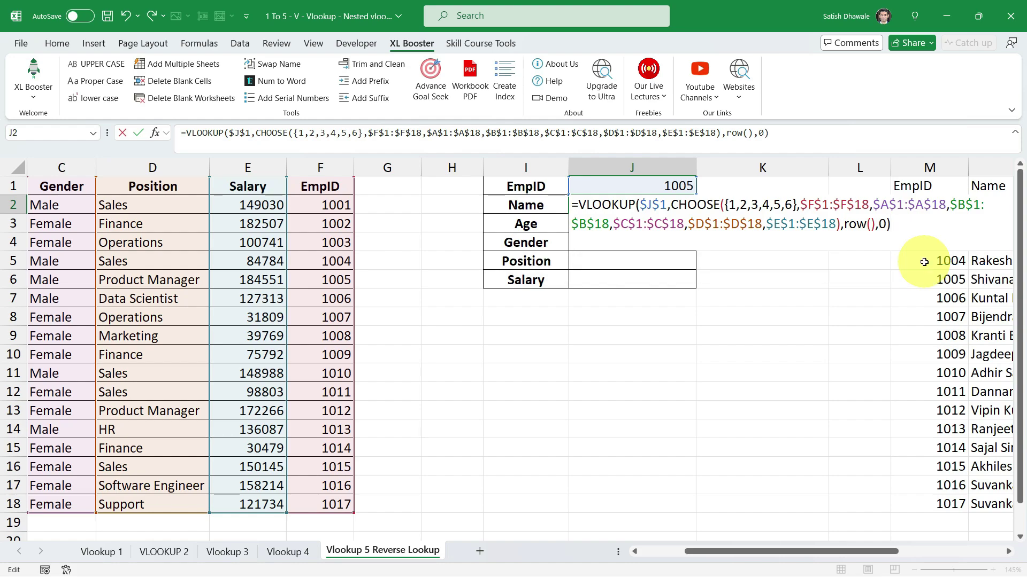
# Step: Commit the lookup, fill it down to J6, and test EmpID 1001 against its table row
pyautogui.press('Return')
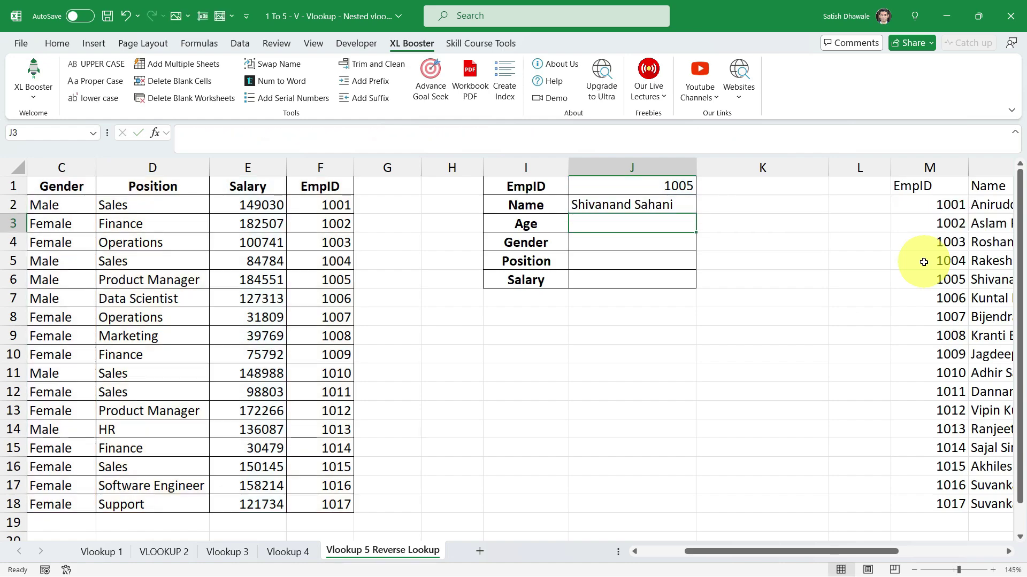
pyautogui.click(672, 207)
pyautogui.moveTo(691, 206)
pyautogui.mouseDown()
pyautogui.moveTo(682, 241)
pyautogui.moveTo(694, 298)
pyautogui.moveTo(694, 288)
pyautogui.mouseUp()
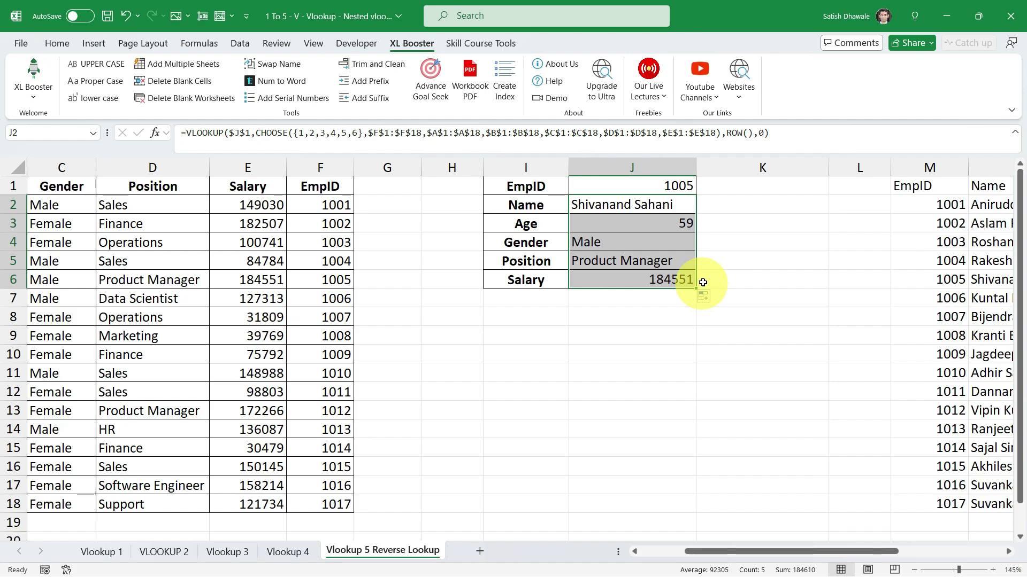
pyautogui.click(682, 192)
pyautogui.write('100')
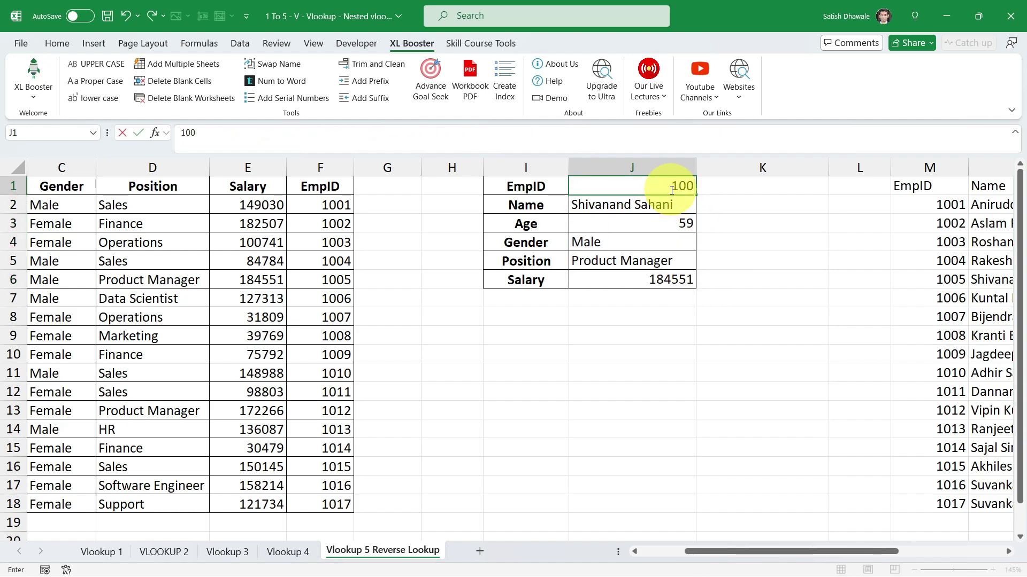
pyautogui.write('1')
pyautogui.press('Return')
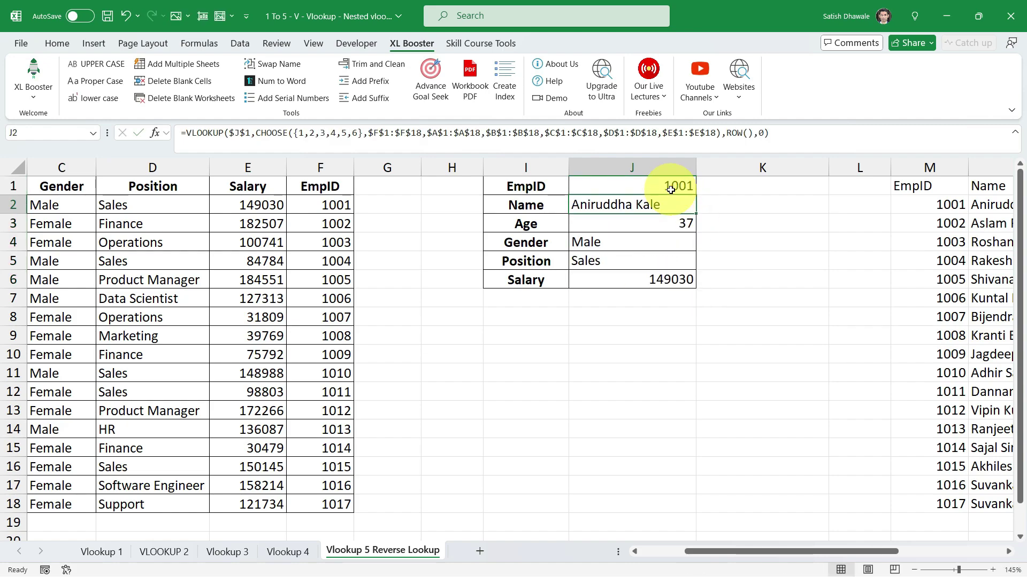
pyautogui.press('Home')
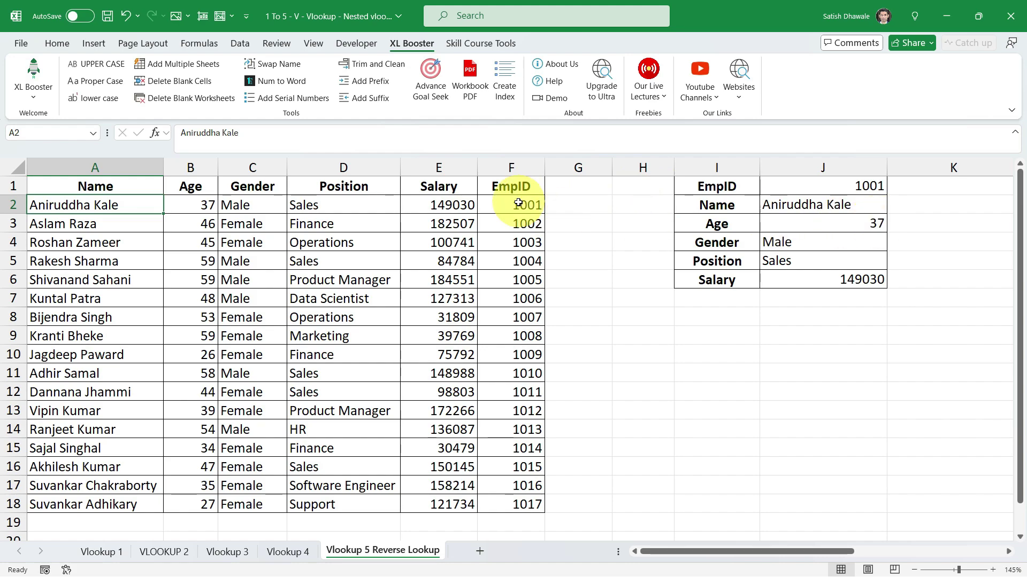
pyautogui.moveTo(525, 204); pyautogui.dragTo(118, 207)
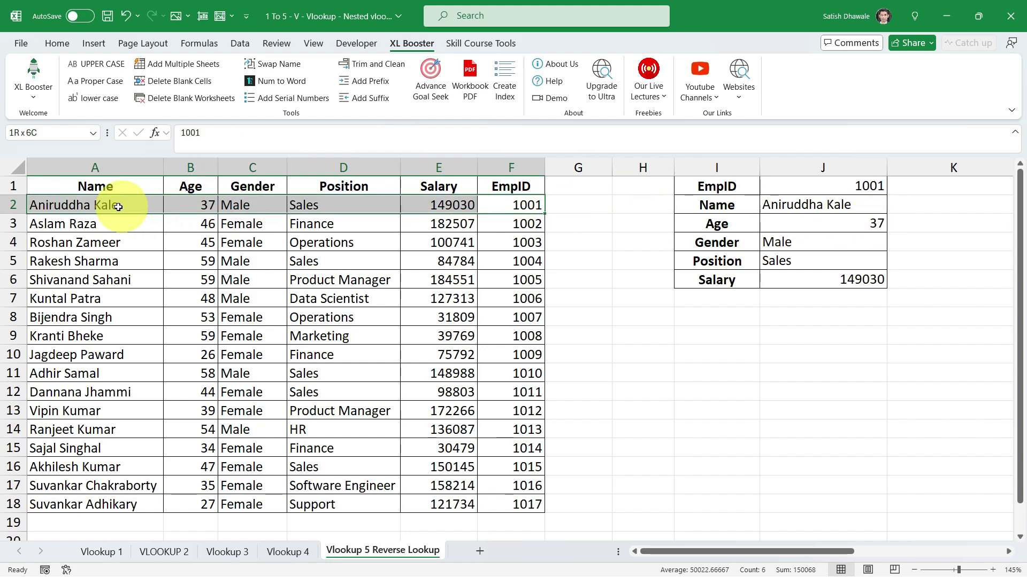
# Step: Change the lookup EmpID to 1002 and compare the returned details with its table row
pyautogui.click(854, 192)
pyautogui.write('1002')
pyautogui.press('Return')
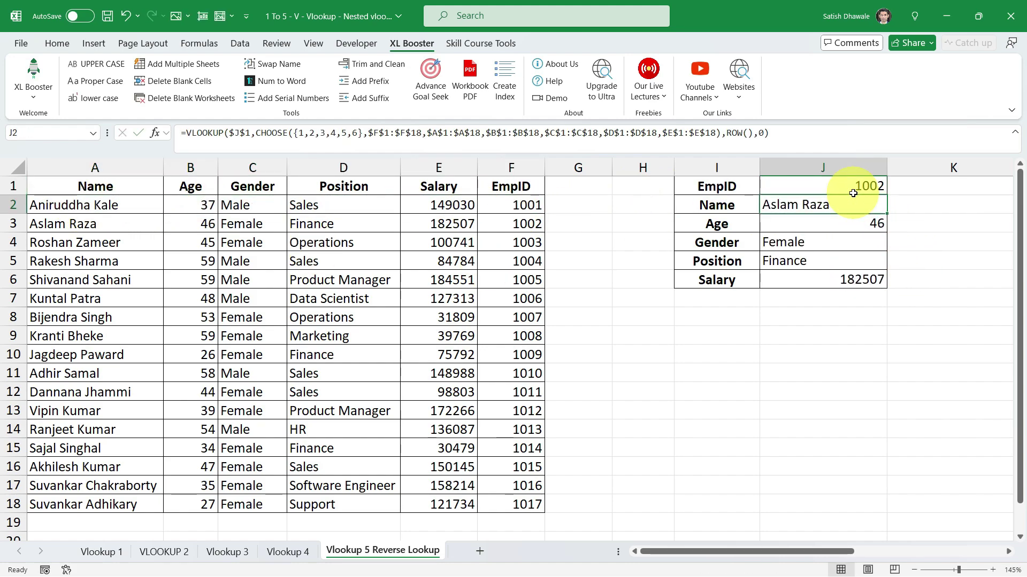
pyautogui.moveTo(522, 227); pyautogui.dragTo(74, 224)
pyautogui.moveTo(817, 550); pyautogui.dragTo(938, 550)
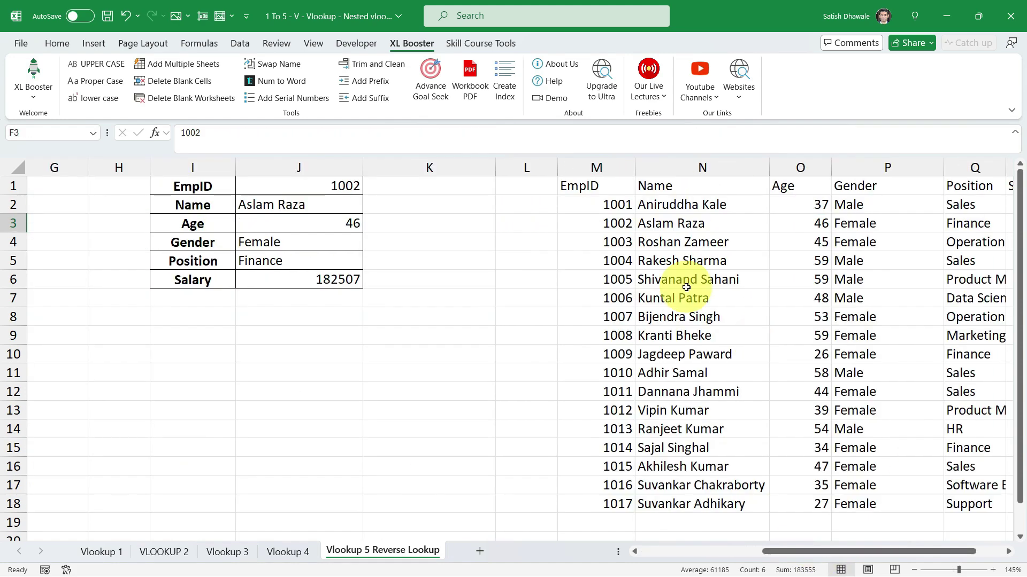
pyautogui.click(613, 184)
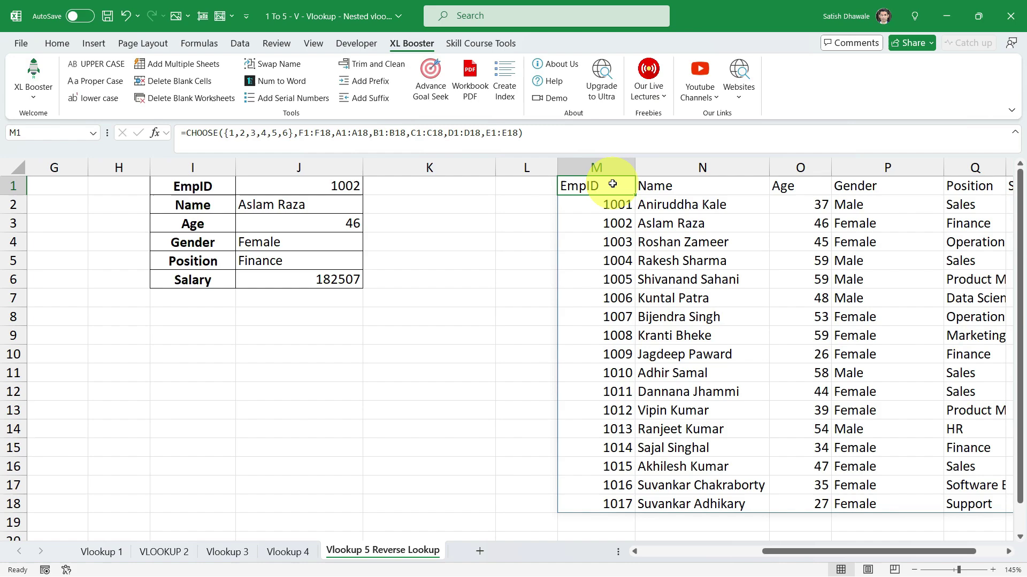
# Step: Delete the helper CHOOSE table in M1:R18, then review the J2 lookup formula
pyautogui.press('Delete')
pyautogui.press('Left')
pyautogui.press('Left')
pyautogui.press('Left')
pyautogui.press('Down')
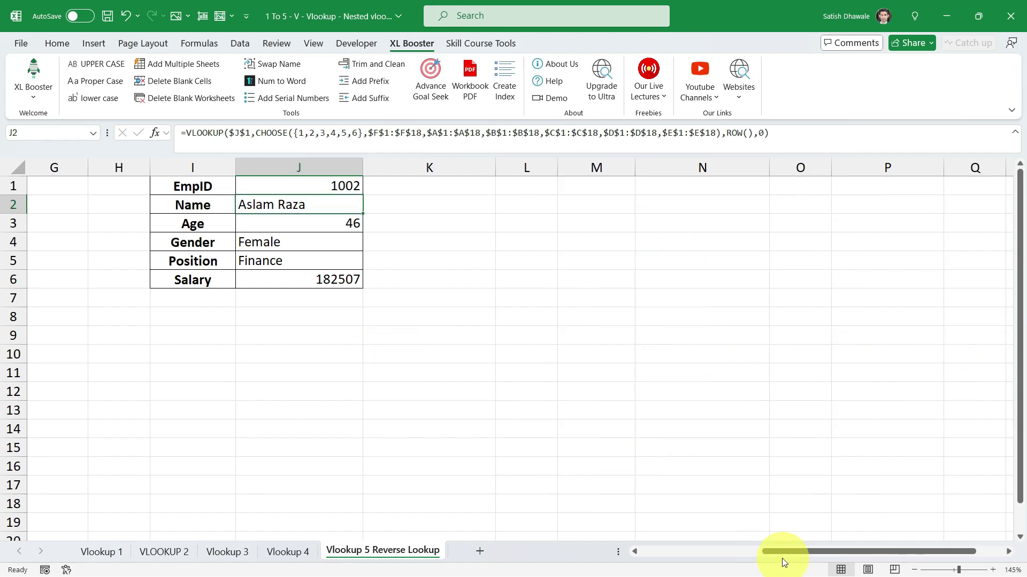
pyautogui.moveTo(778, 552); pyautogui.dragTo(721, 553)
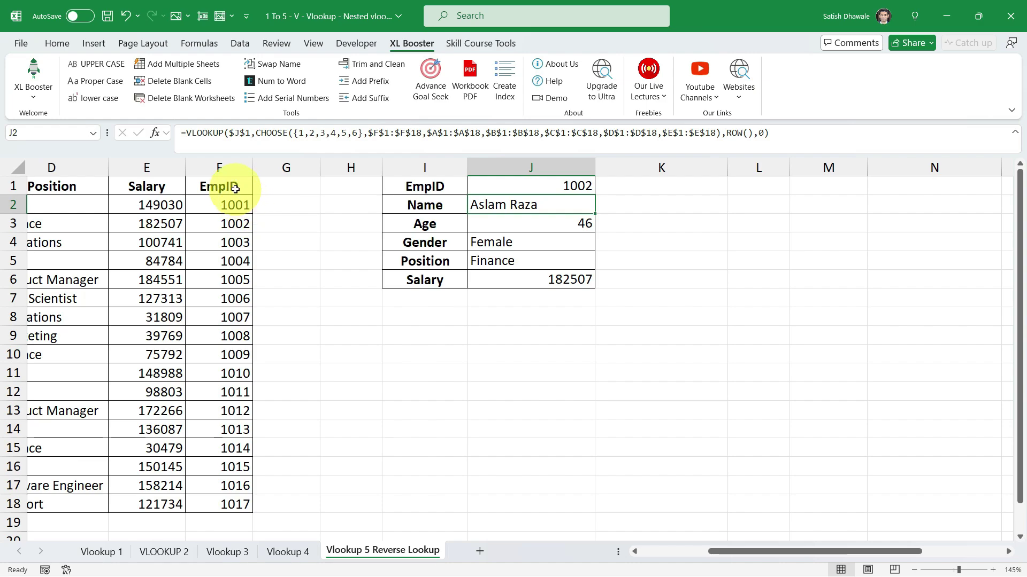
pyautogui.moveTo(224, 185); pyautogui.dragTo(210, 504)
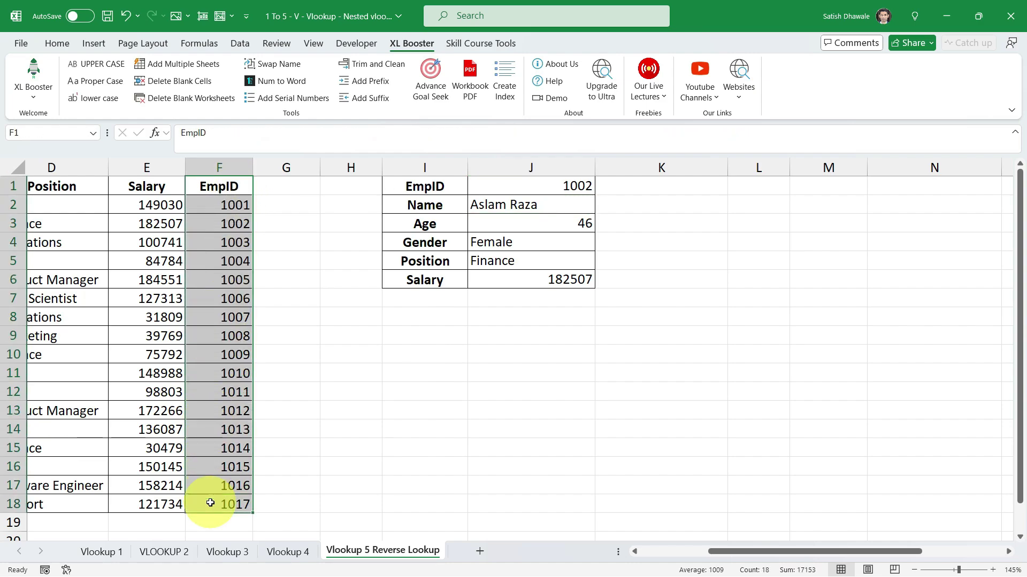
pyautogui.click(558, 204)
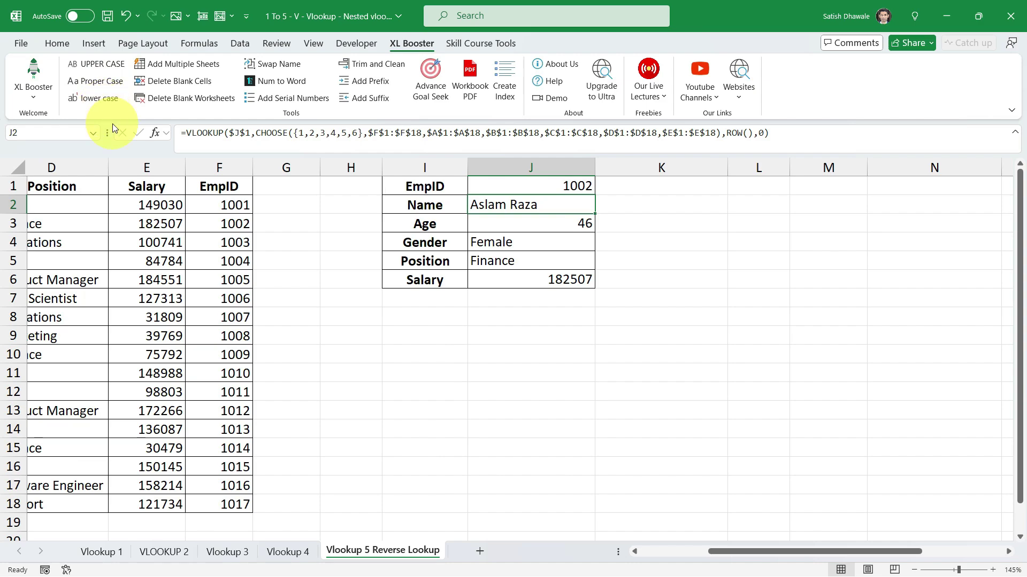
# Step: Convert names in A2:A18 with XL Booster's UPPER CASE and dismiss the Conversion Complete message
pyautogui.moveTo(779, 551); pyautogui.dragTo(603, 551)
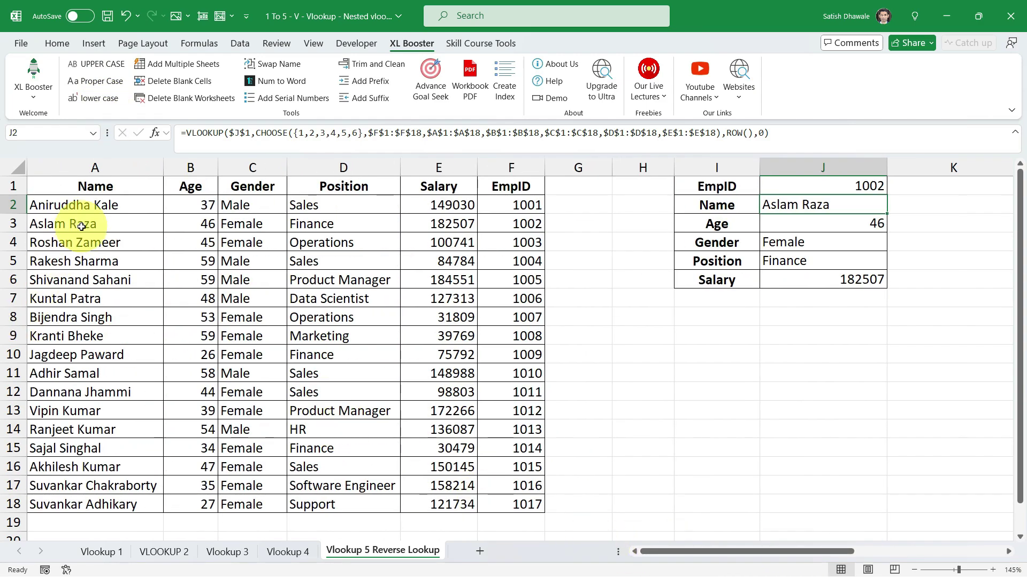
pyautogui.moveTo(88, 204); pyautogui.dragTo(92, 503)
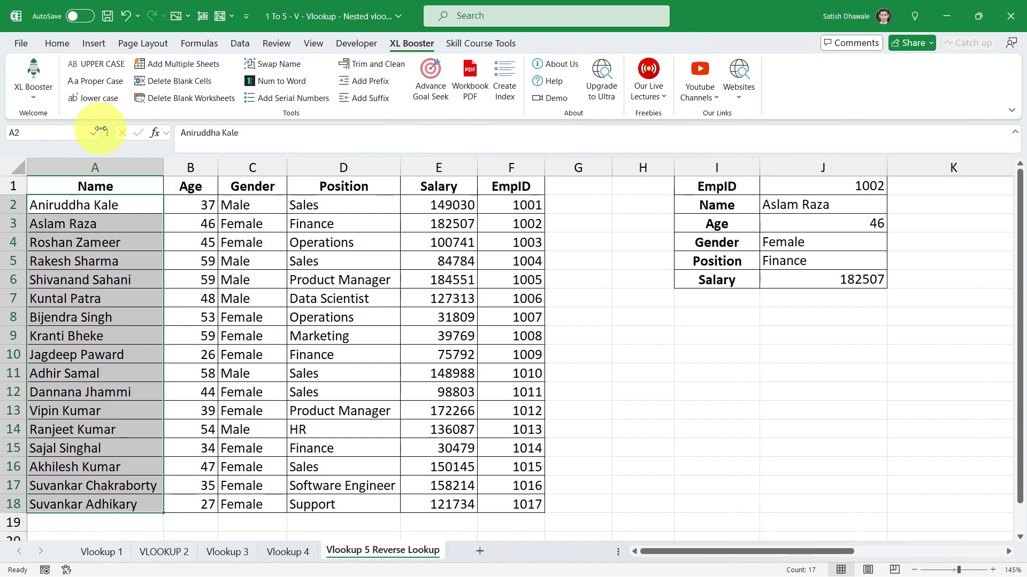
pyautogui.click(102, 65)
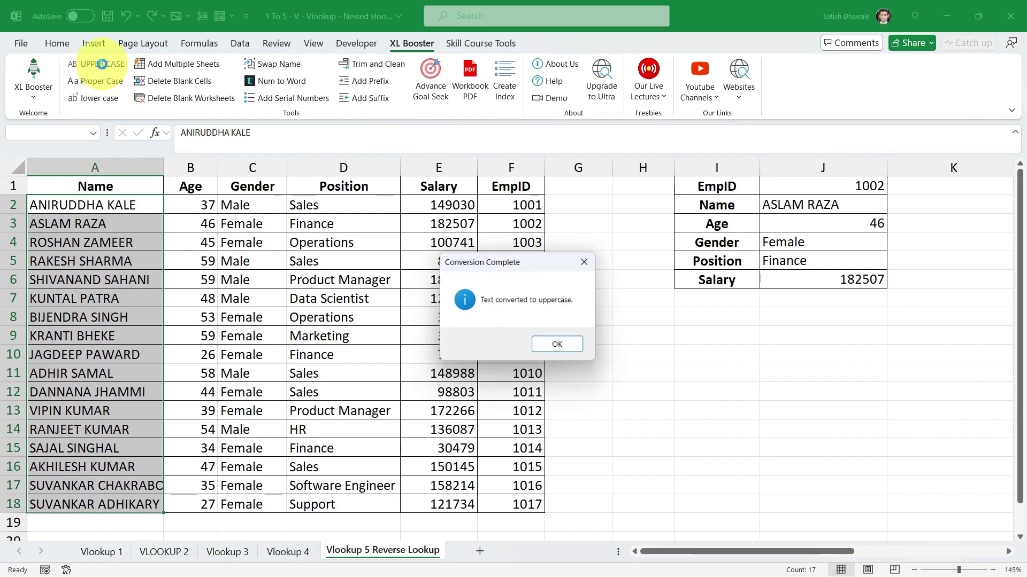
pyautogui.click(576, 345)
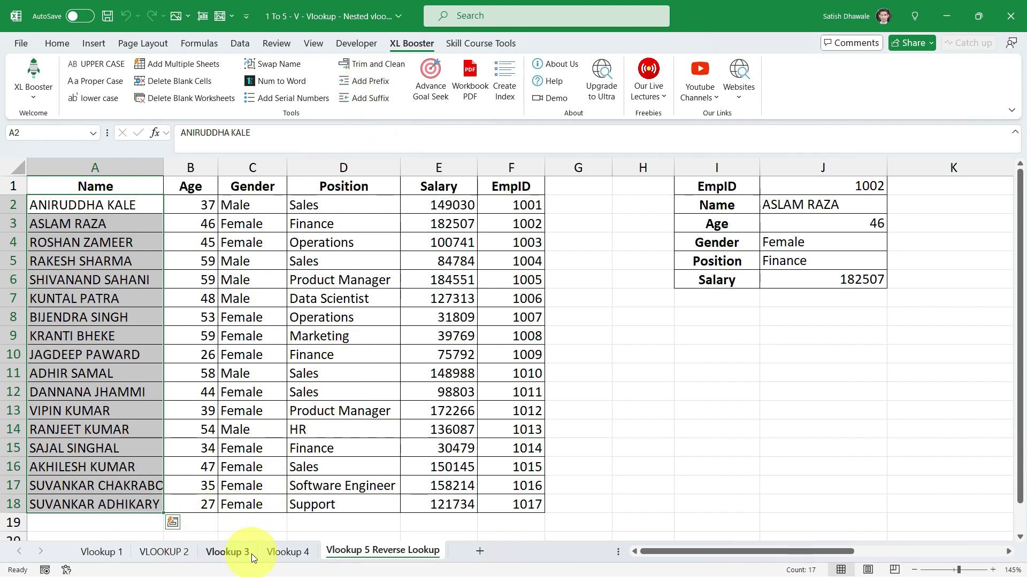
pyautogui.click(464, 86)
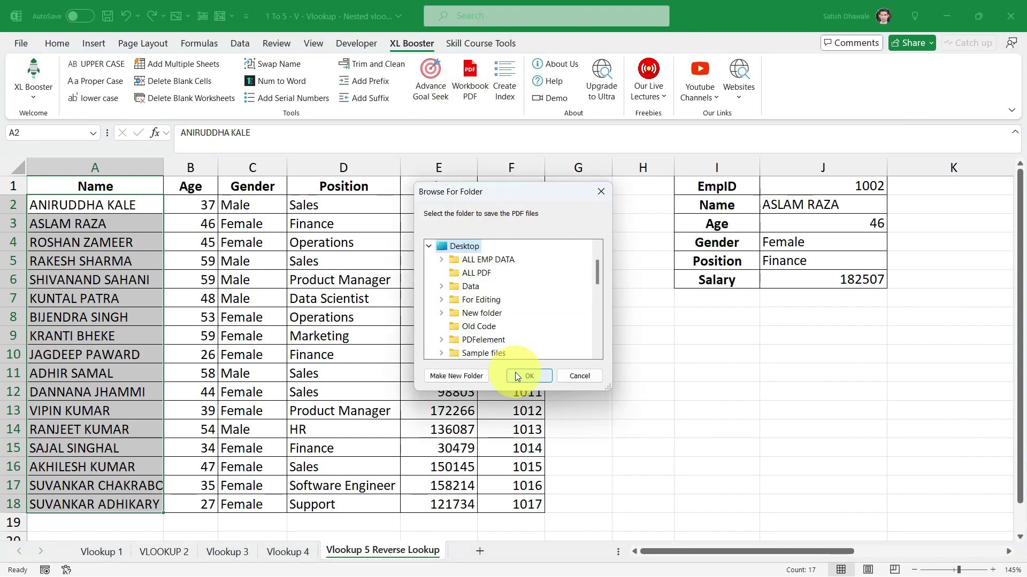
pyautogui.click(590, 376)
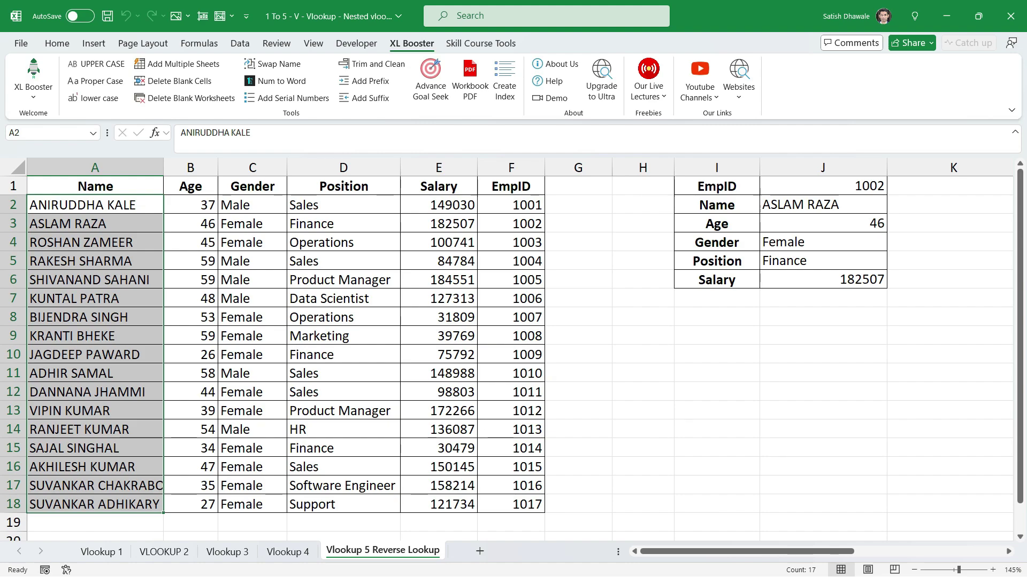